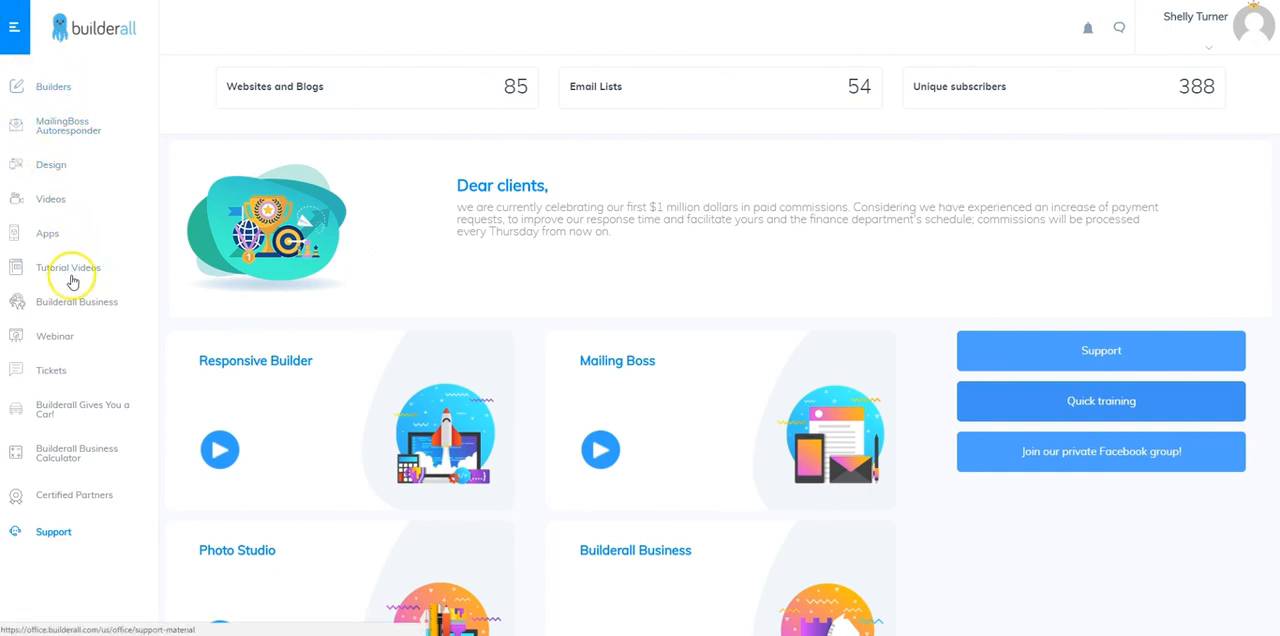
# Create a new webinar titled with the host's first name plus "Test Webinar", with a matching description and no password protection
pyautogui.click(53, 342)
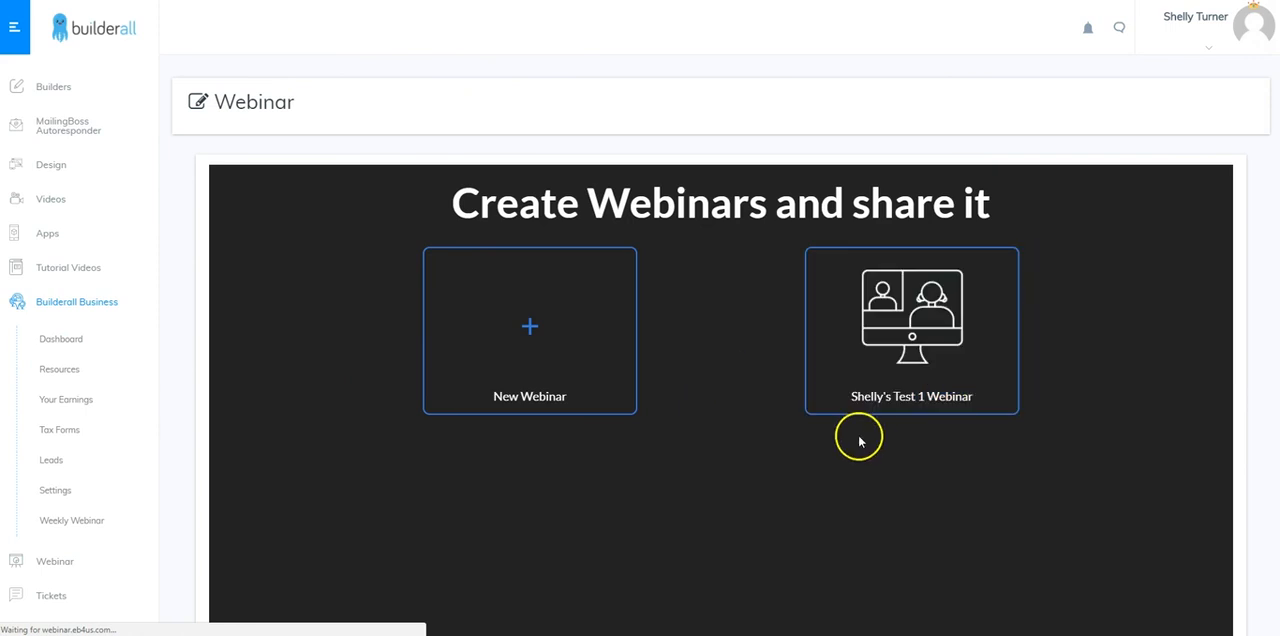
pyautogui.moveTo(875, 308)
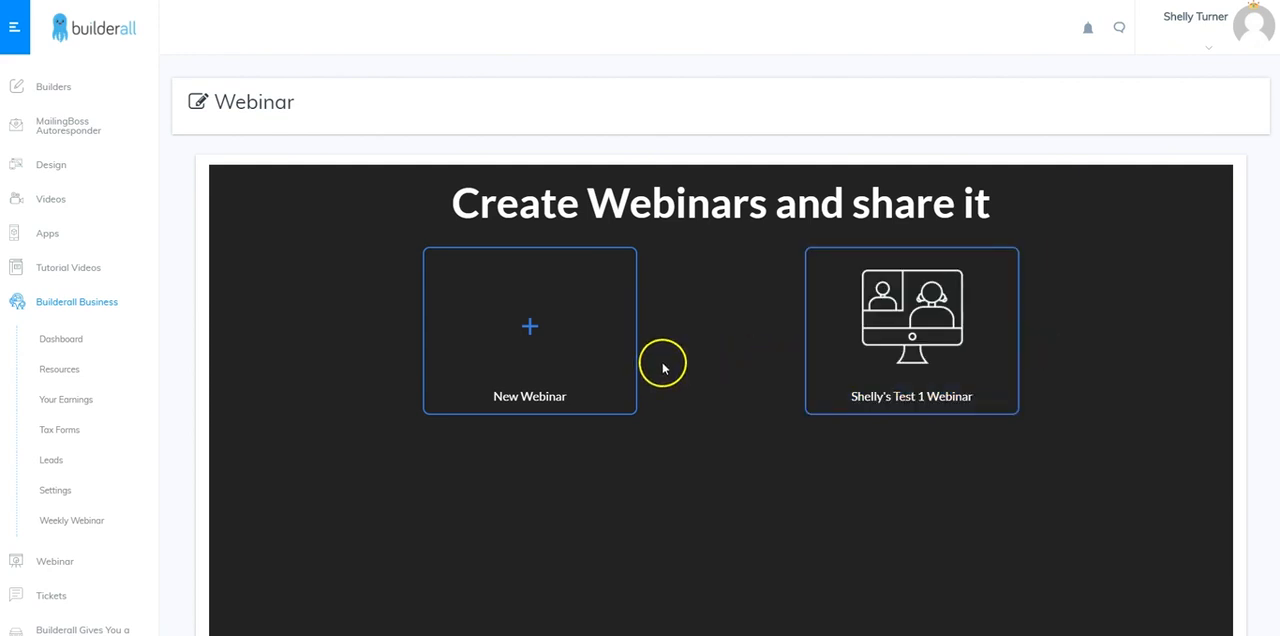
pyautogui.click(530, 328)
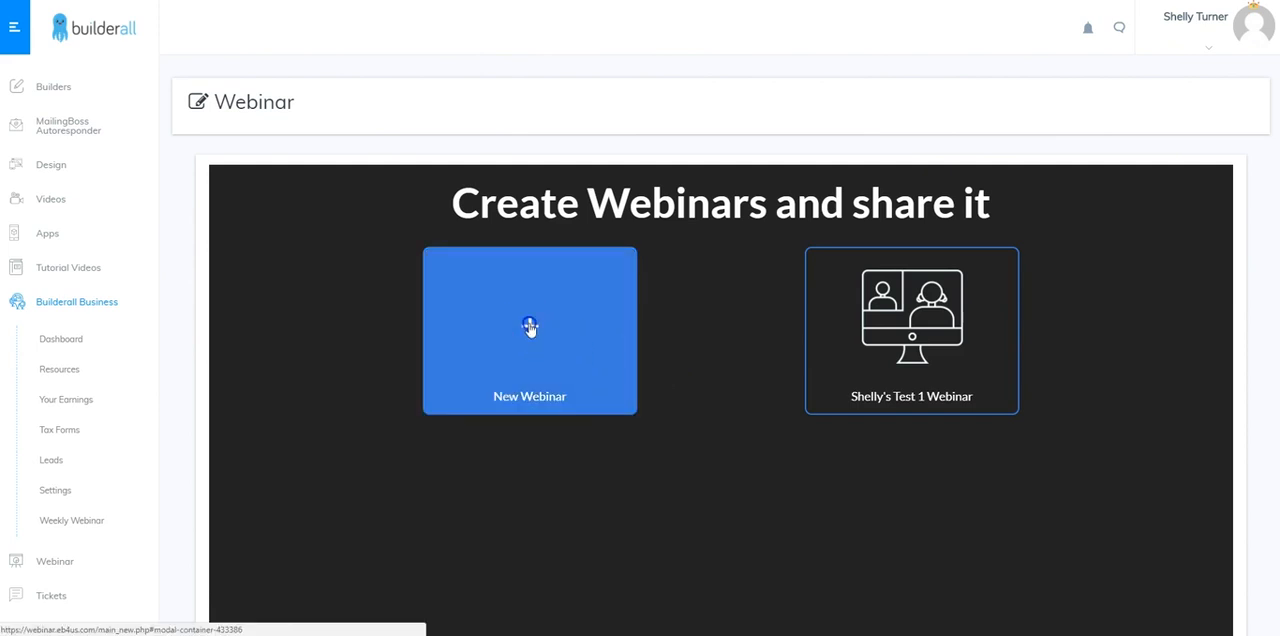
pyautogui.click(617, 266)
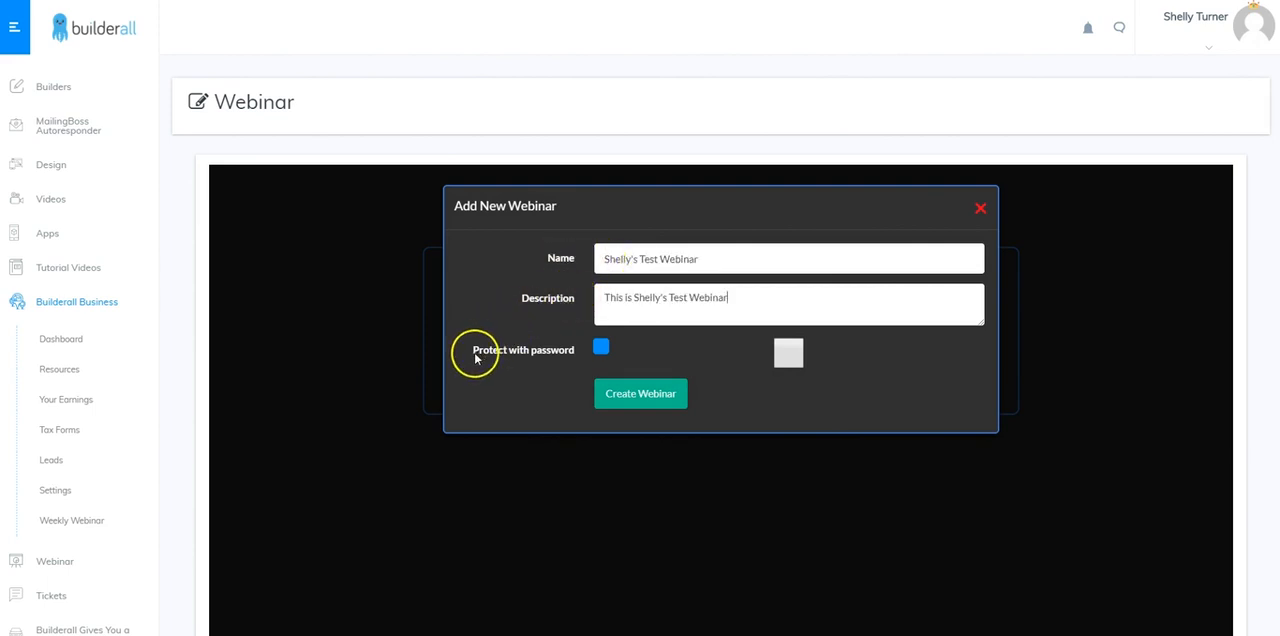
pyautogui.click(601, 348)
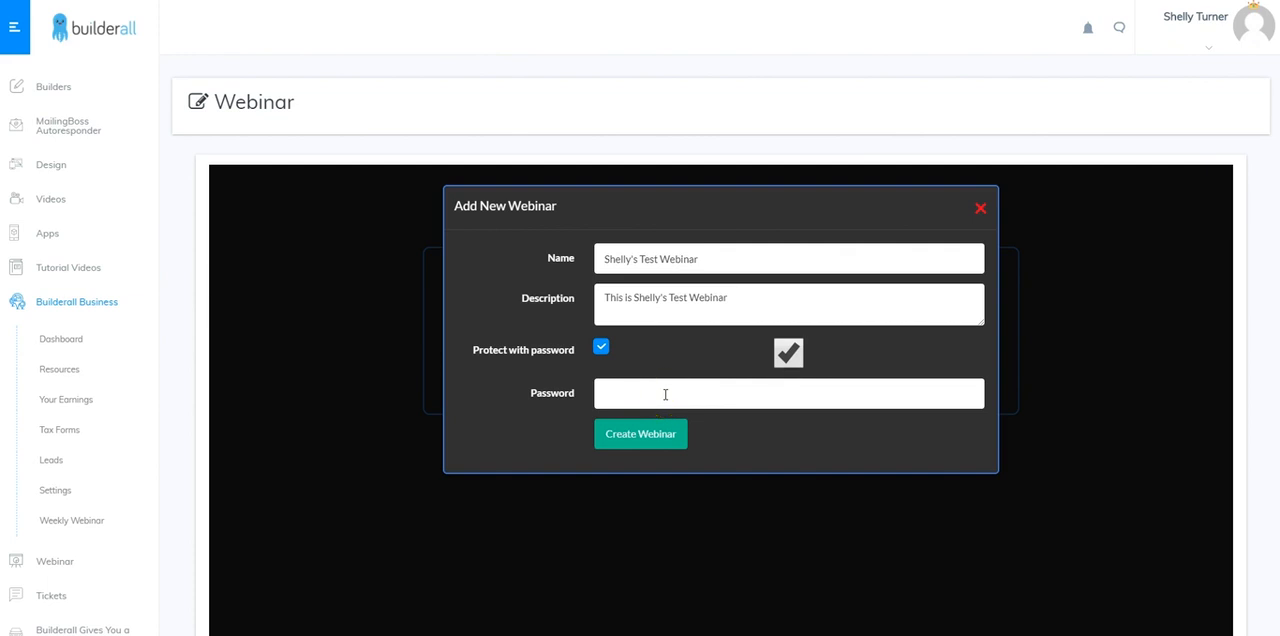
pyautogui.click(601, 348)
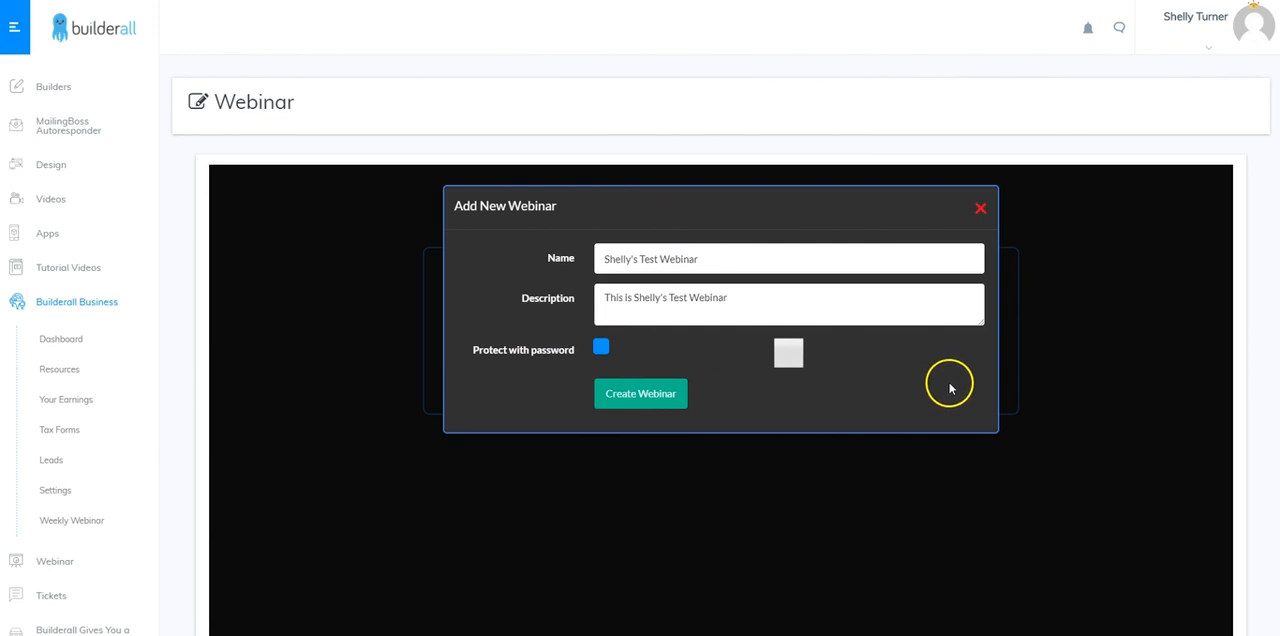
pyautogui.click(664, 402)
pyautogui.click(631, 395)
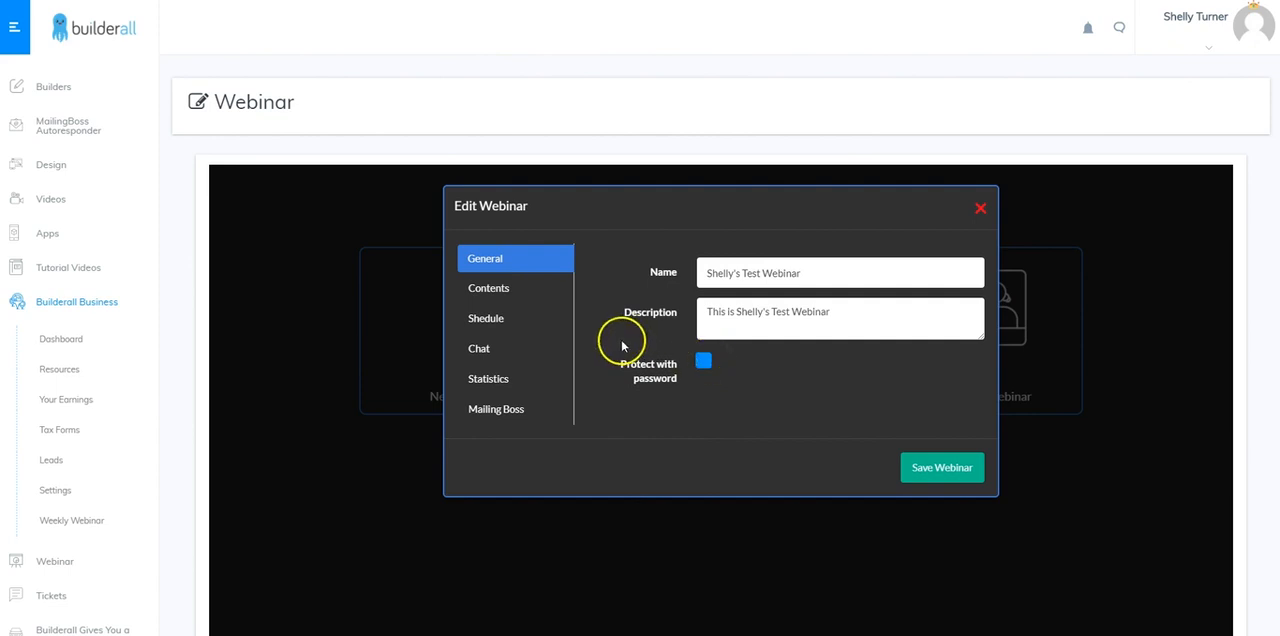
# Set the new webinar's content source to YouTube, insert the YouTube video link, and save the webinar
pyautogui.click(495, 289)
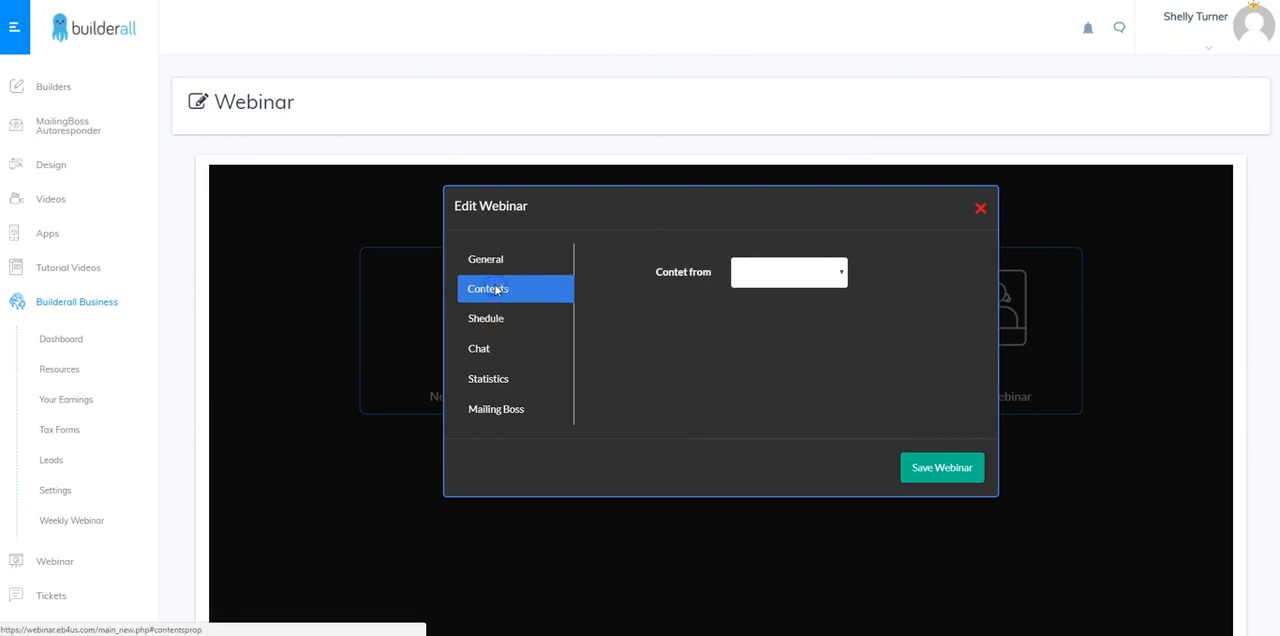
pyautogui.click(840, 274)
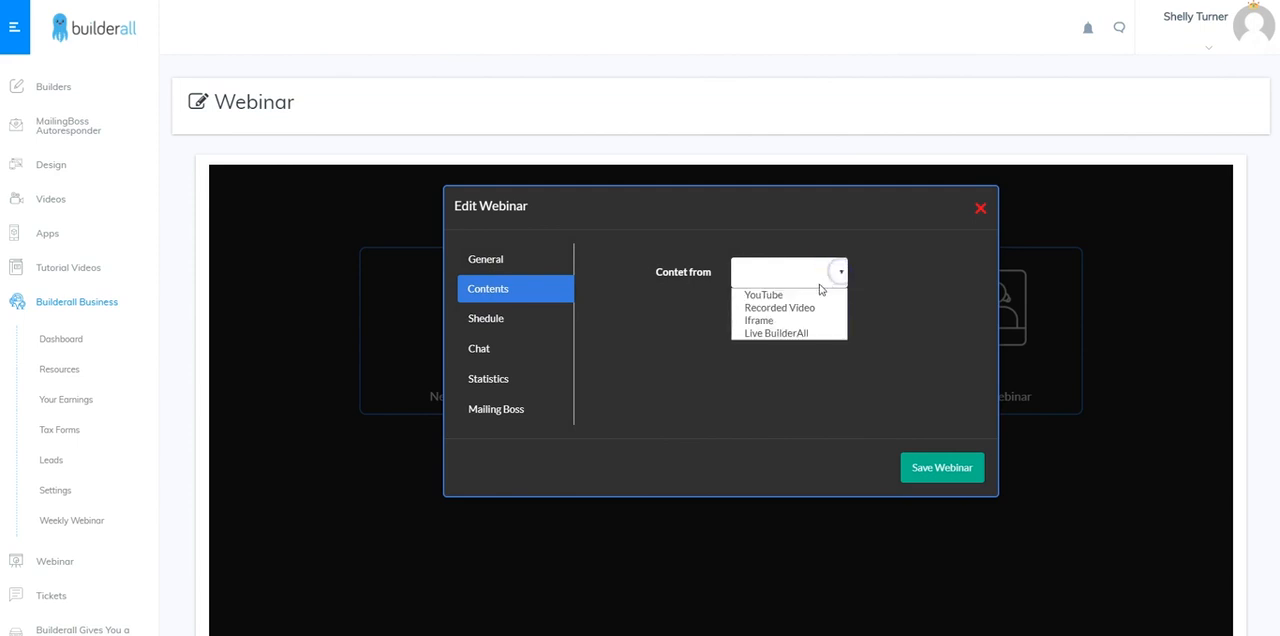
pyautogui.click(764, 297)
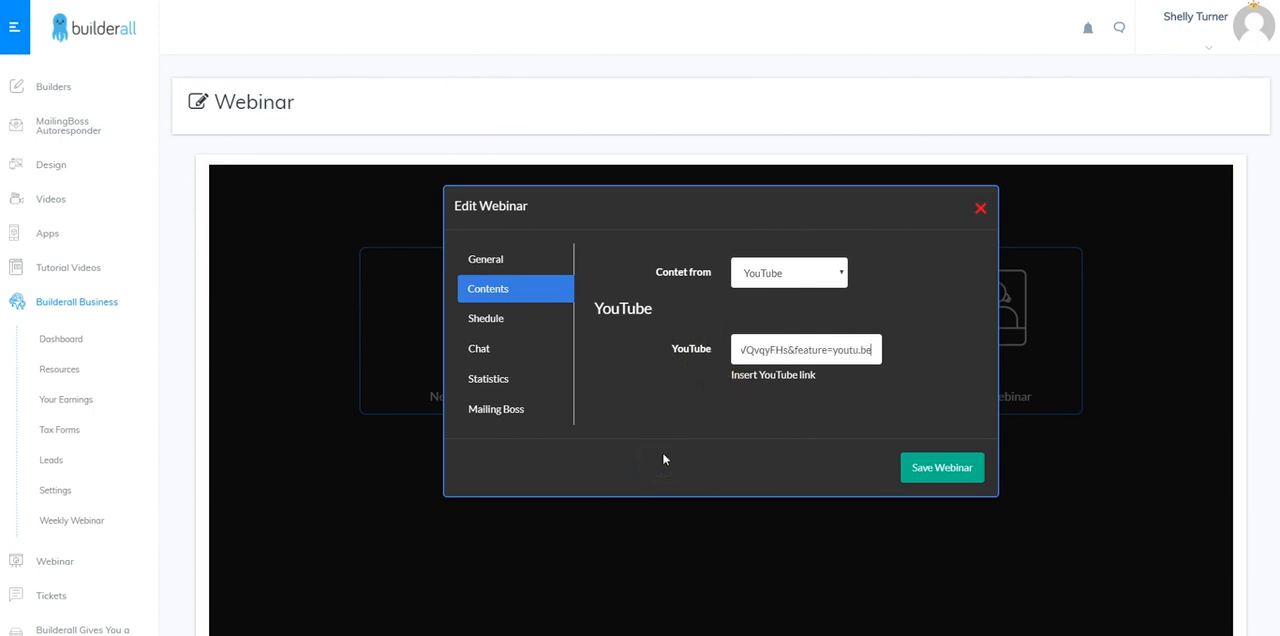
pyautogui.click(918, 472)
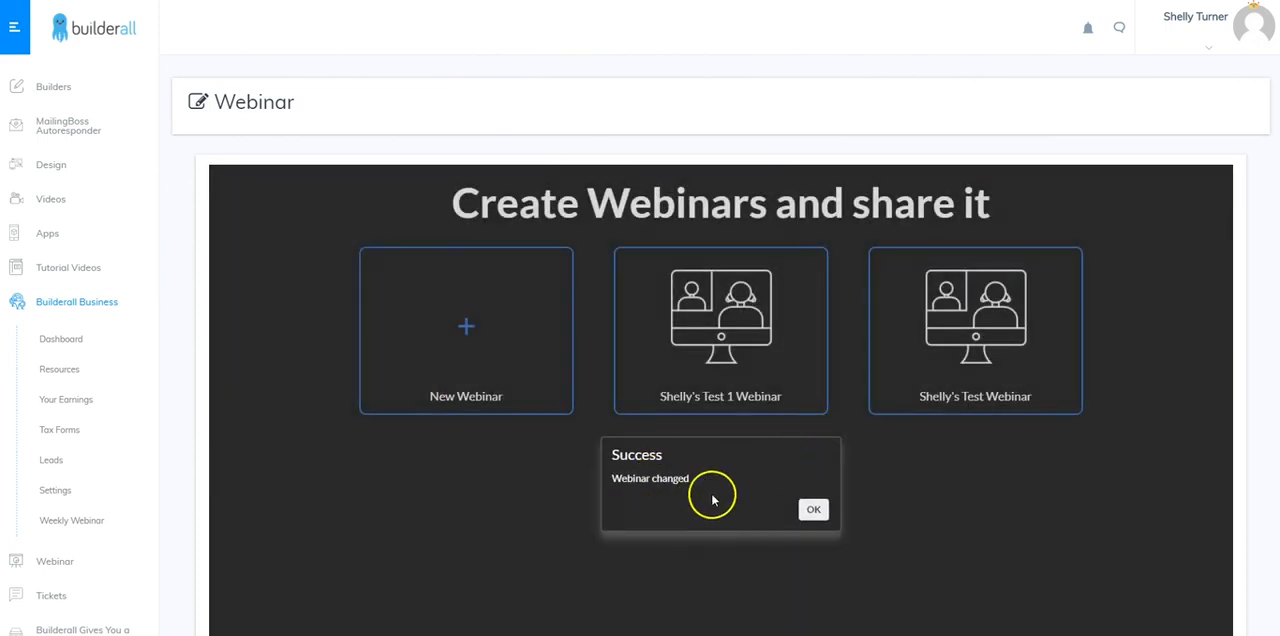
pyautogui.click(813, 509)
# Reopen the new webinar's settings, set its schedule to "Start by button", and save the webinar
pyautogui.moveTo(1063, 320)
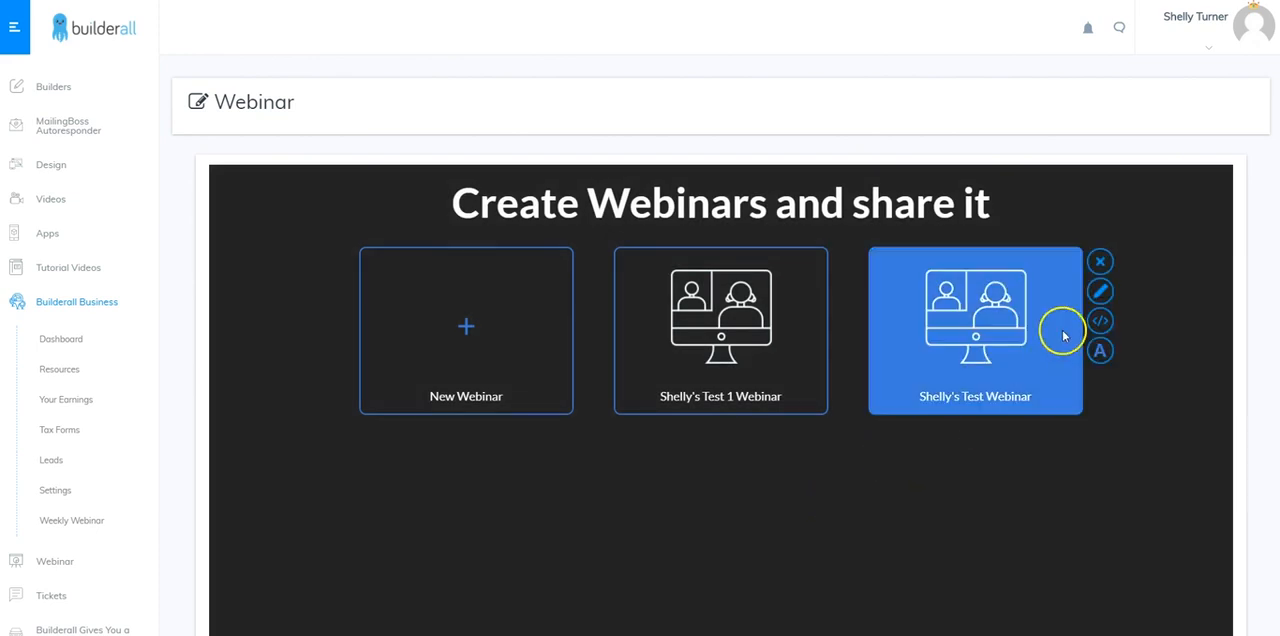
pyautogui.click(1100, 291)
pyautogui.click(500, 289)
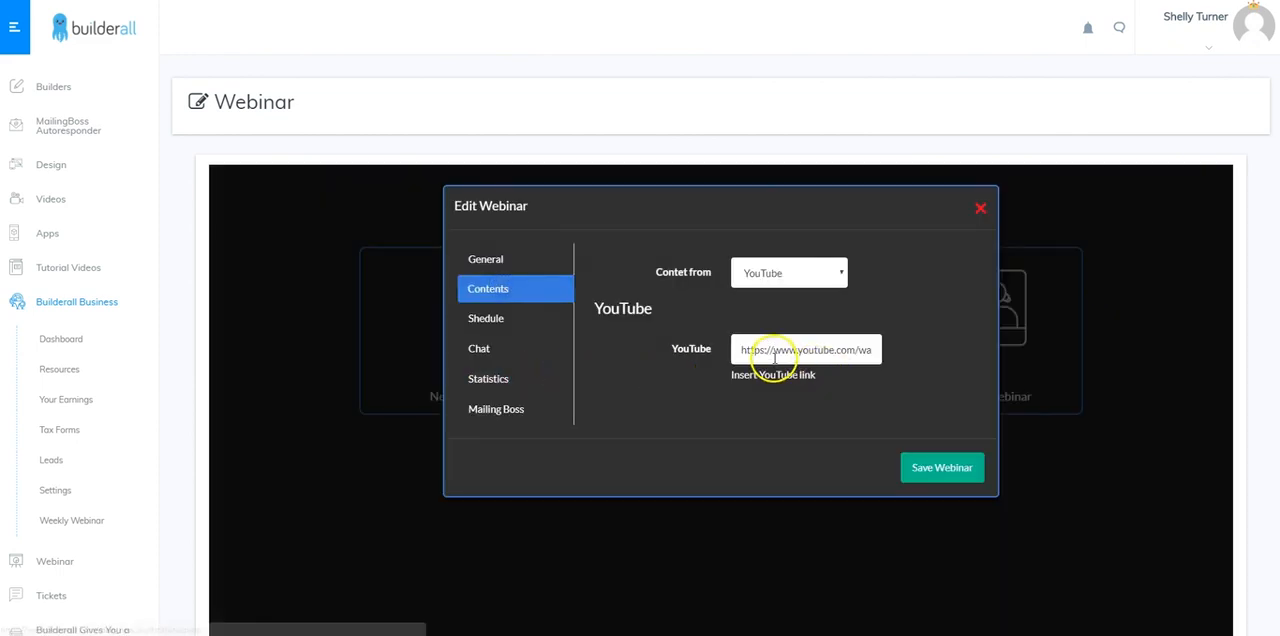
pyautogui.click(485, 319)
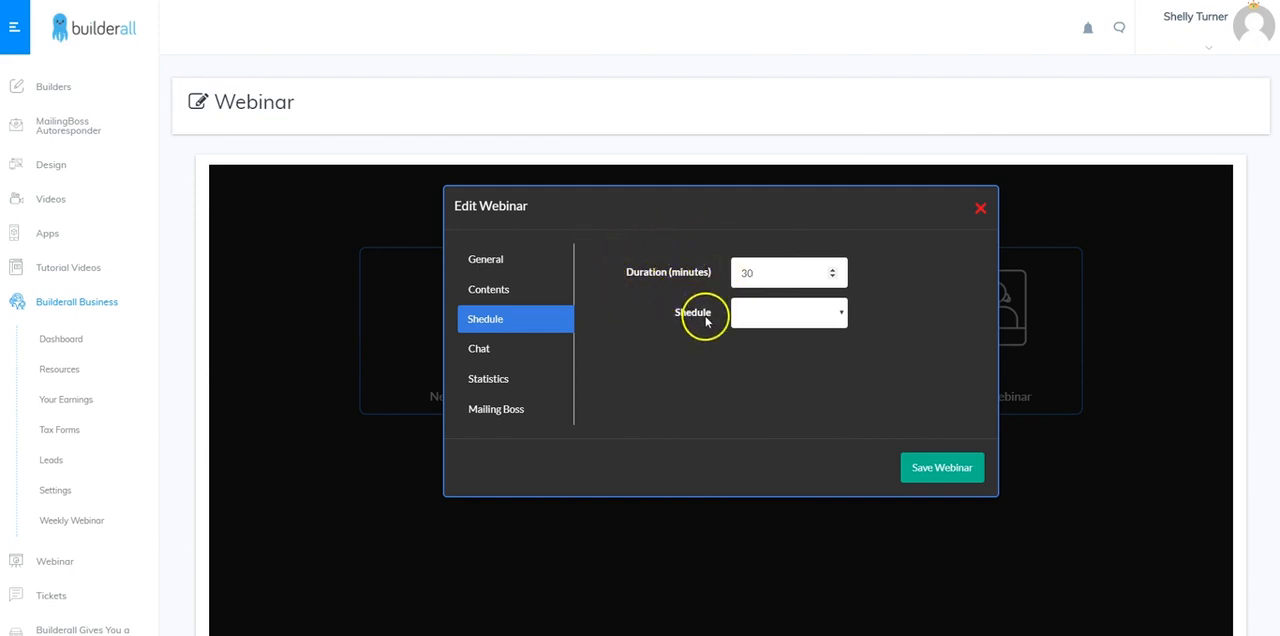
pyautogui.click(836, 317)
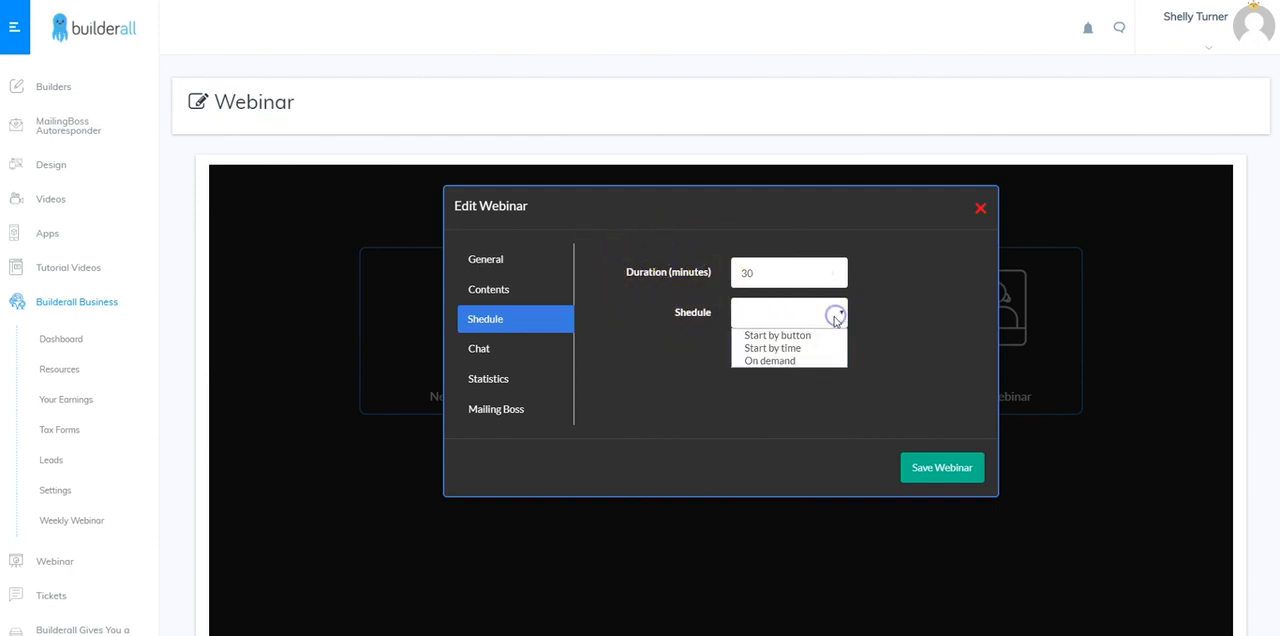
pyautogui.click(783, 363)
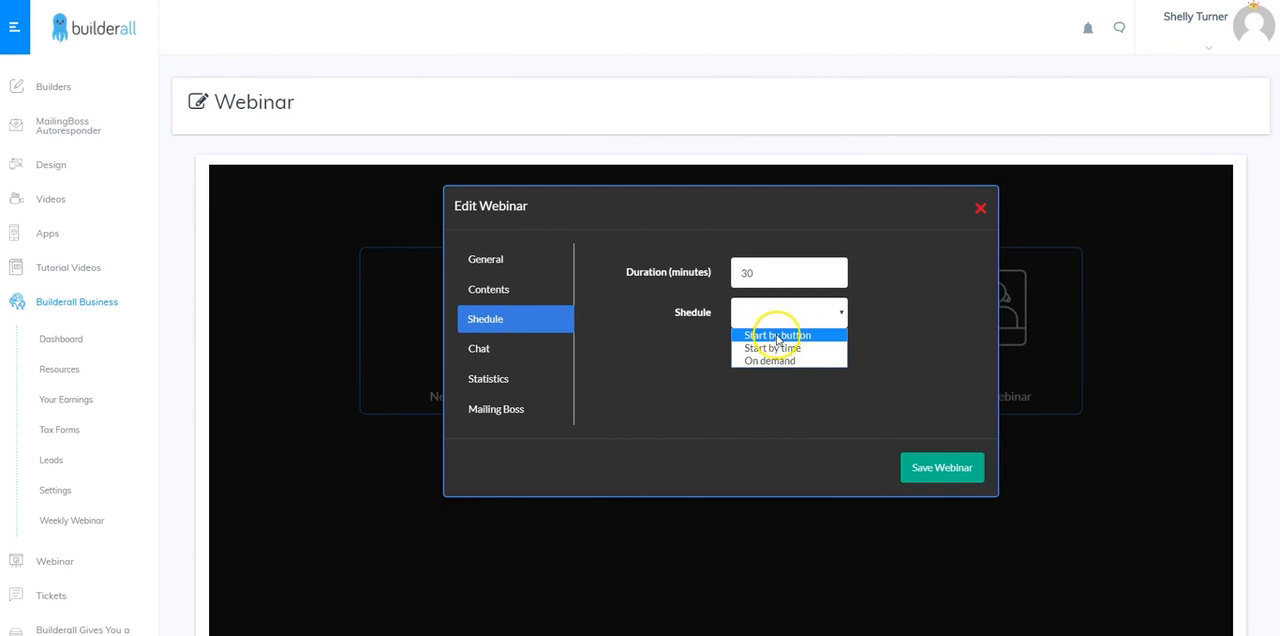
pyautogui.click(779, 336)
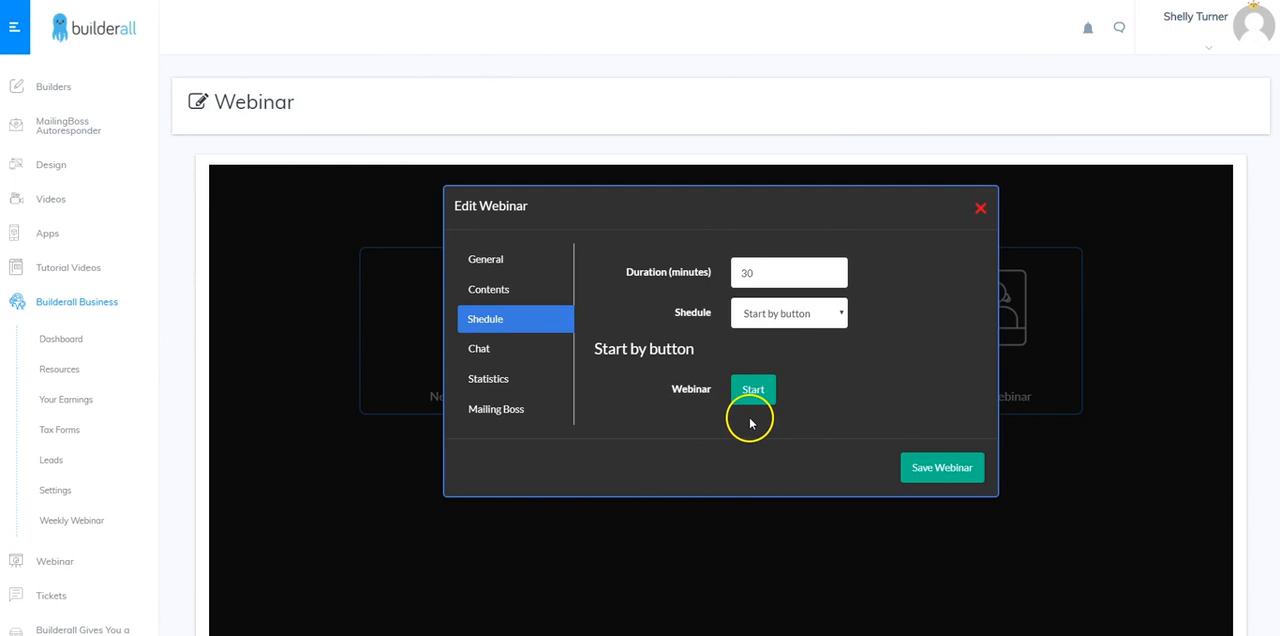
pyautogui.click(942, 463)
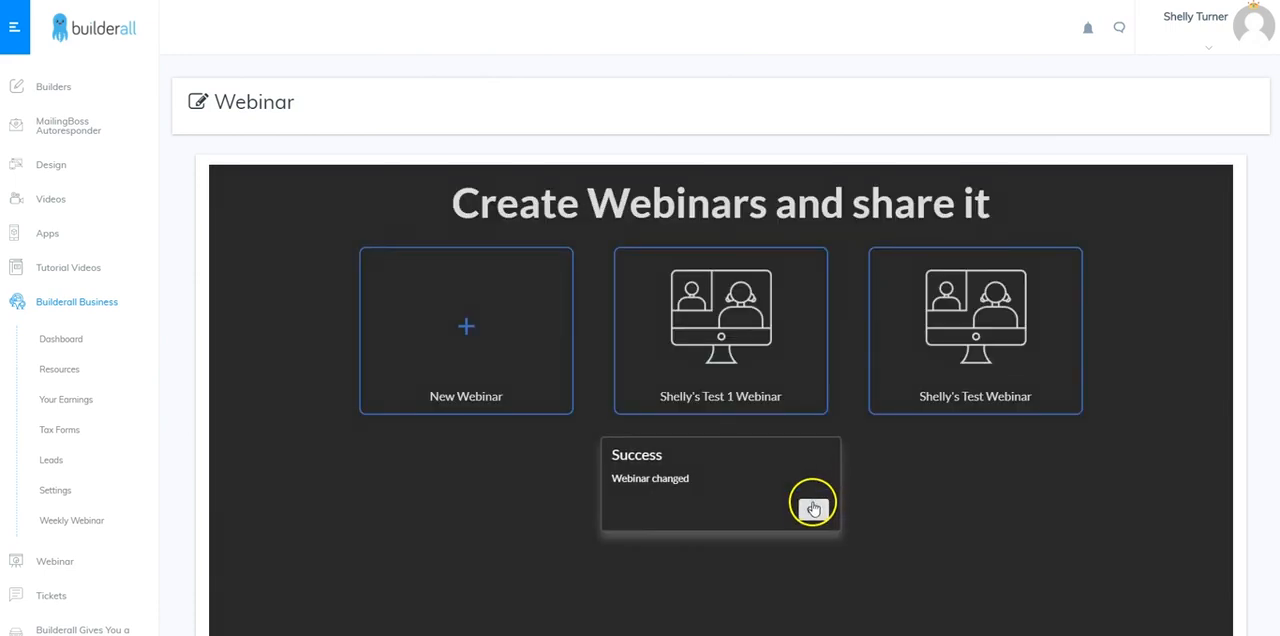
pyautogui.click(813, 510)
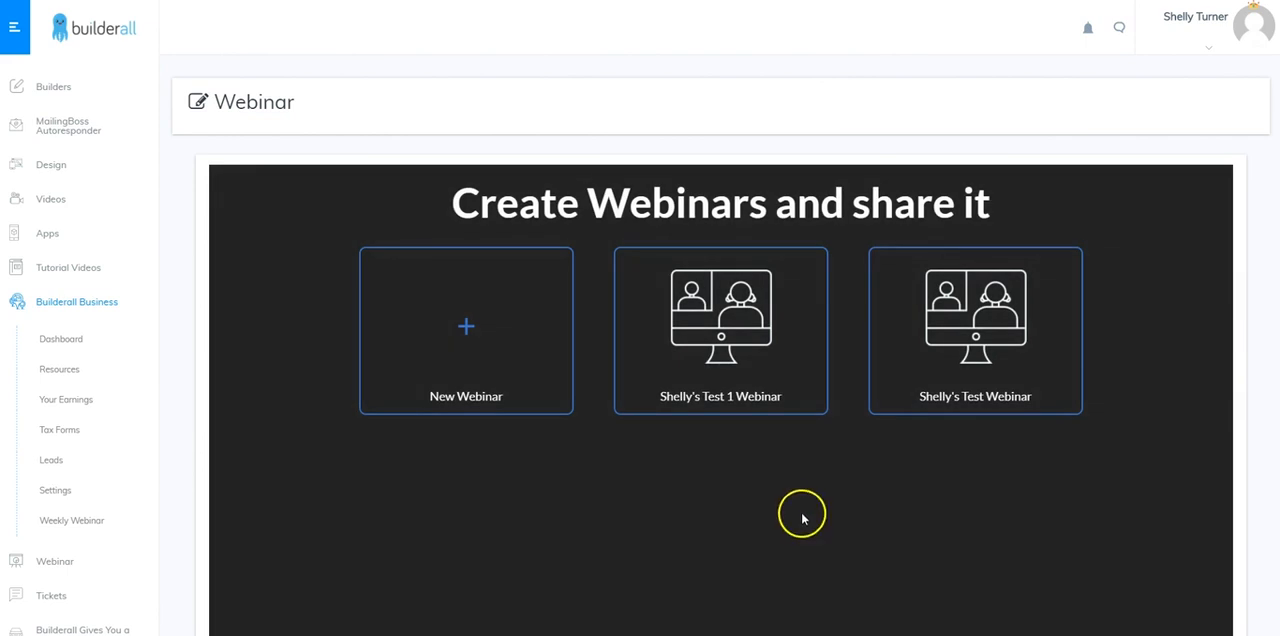
# In the new webinar's chat settings, set the chat height to 30%
pyautogui.moveTo(994, 357)
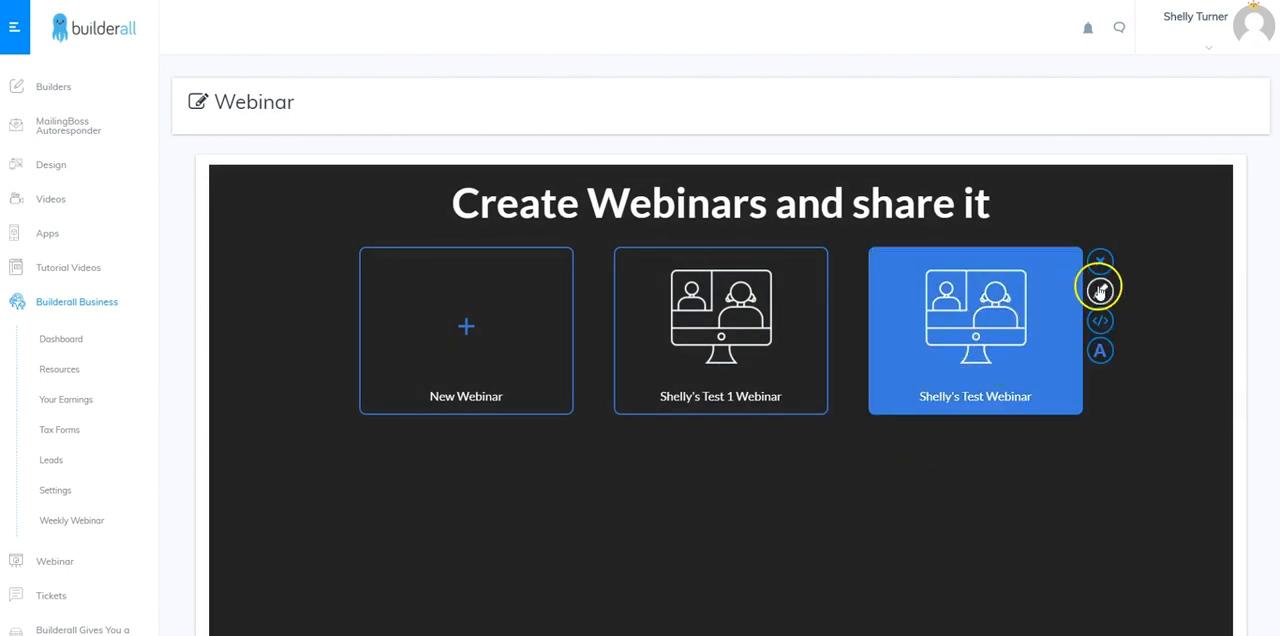
pyautogui.click(1019, 374)
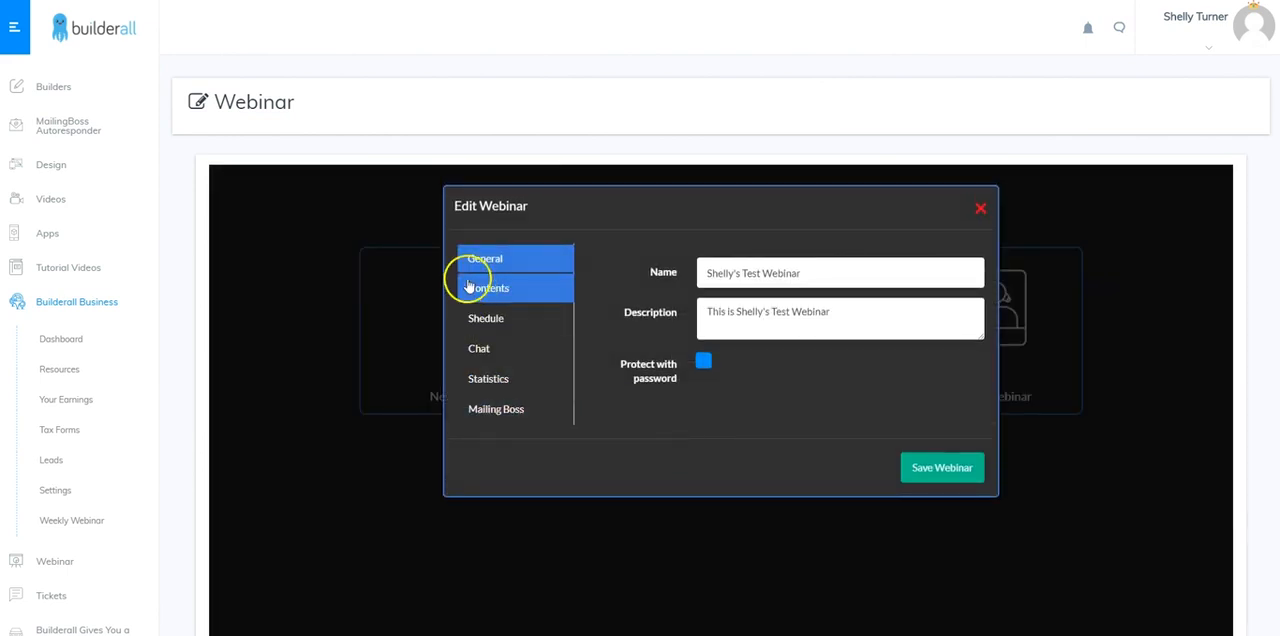
pyautogui.click(489, 292)
pyautogui.click(486, 318)
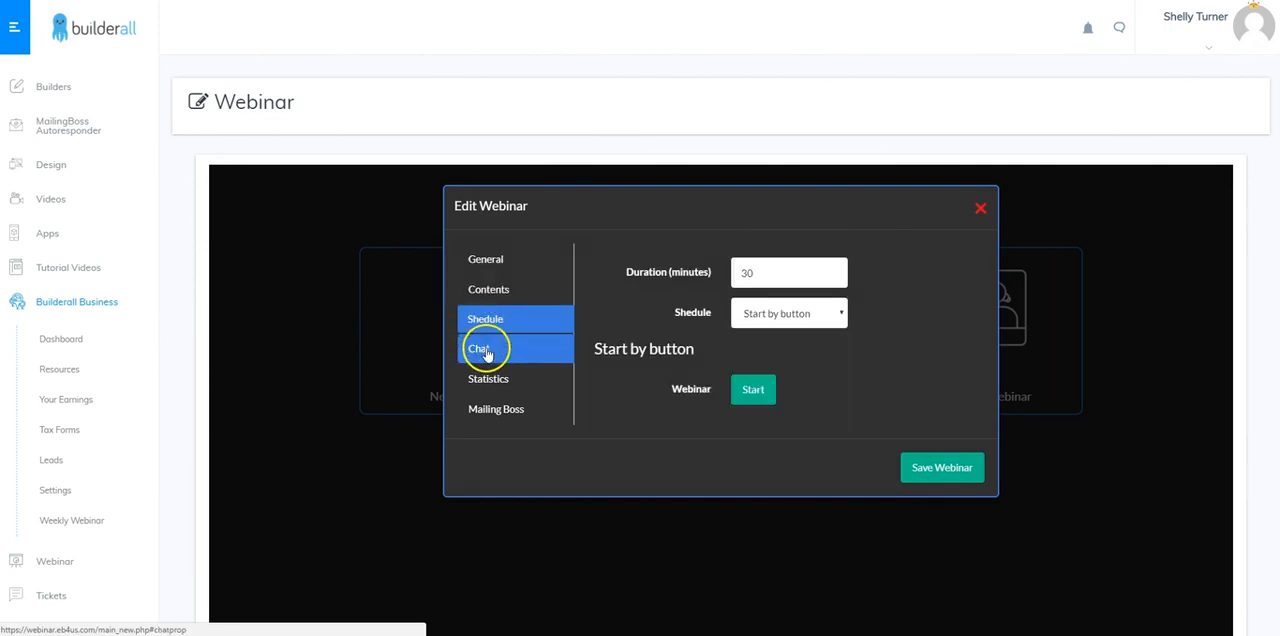
pyautogui.click(485, 352)
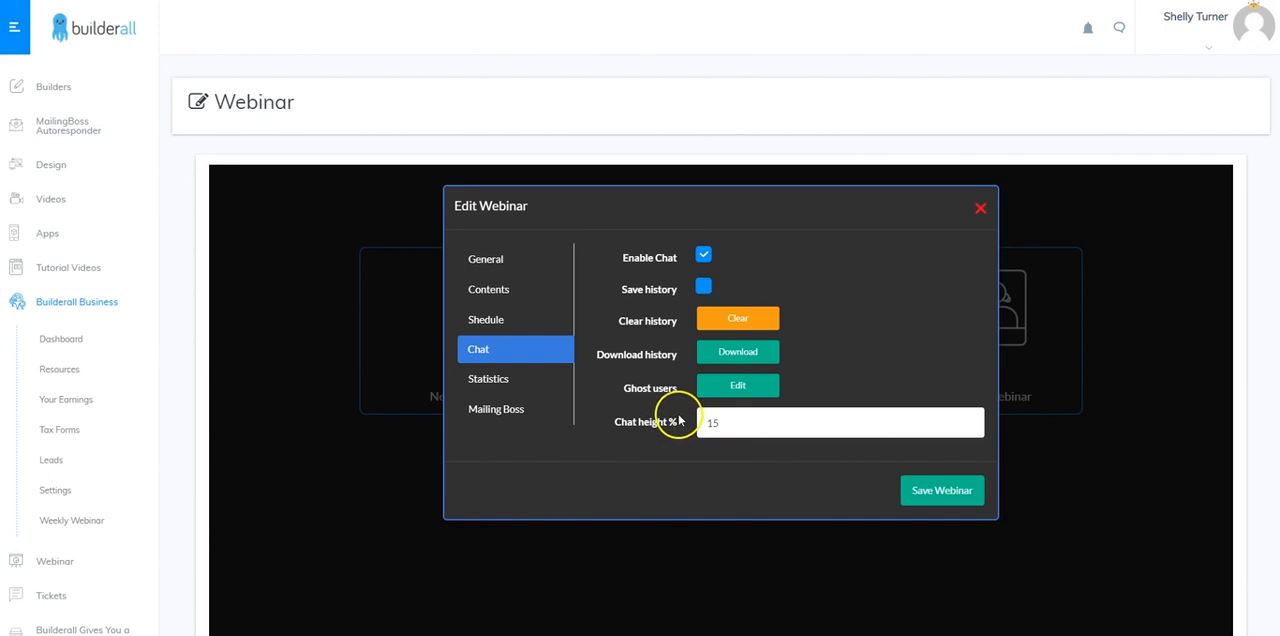
pyautogui.moveTo(737, 421); pyautogui.dragTo(701, 423)
pyautogui.write('30')
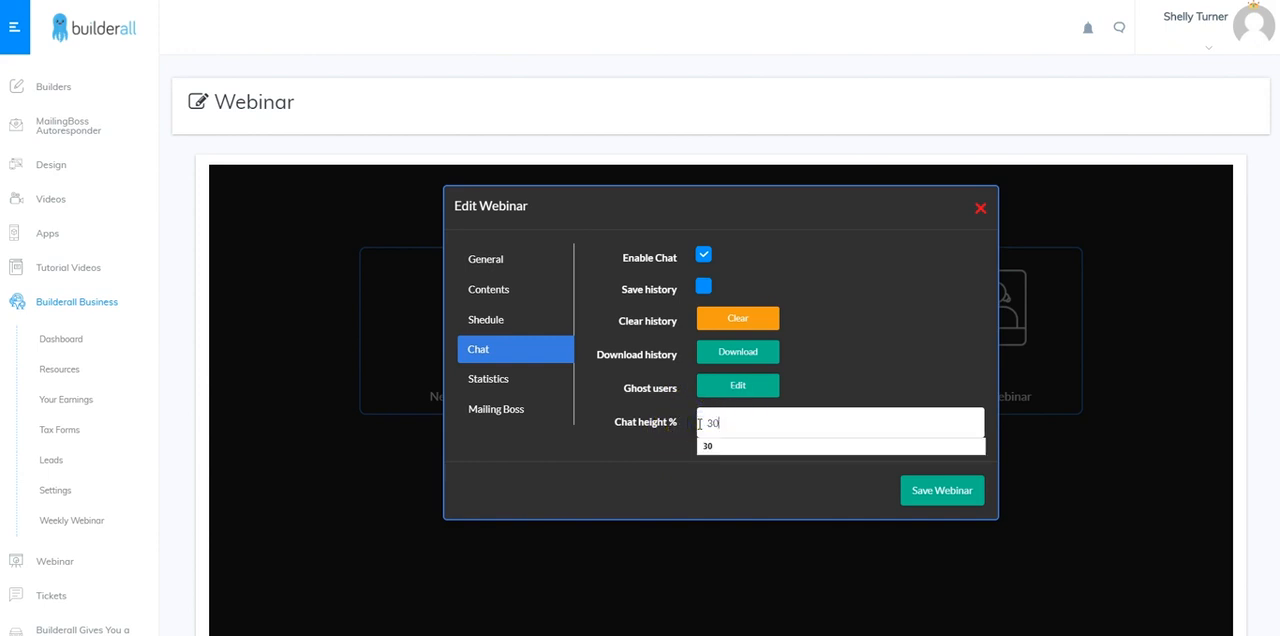
pyautogui.click(708, 450)
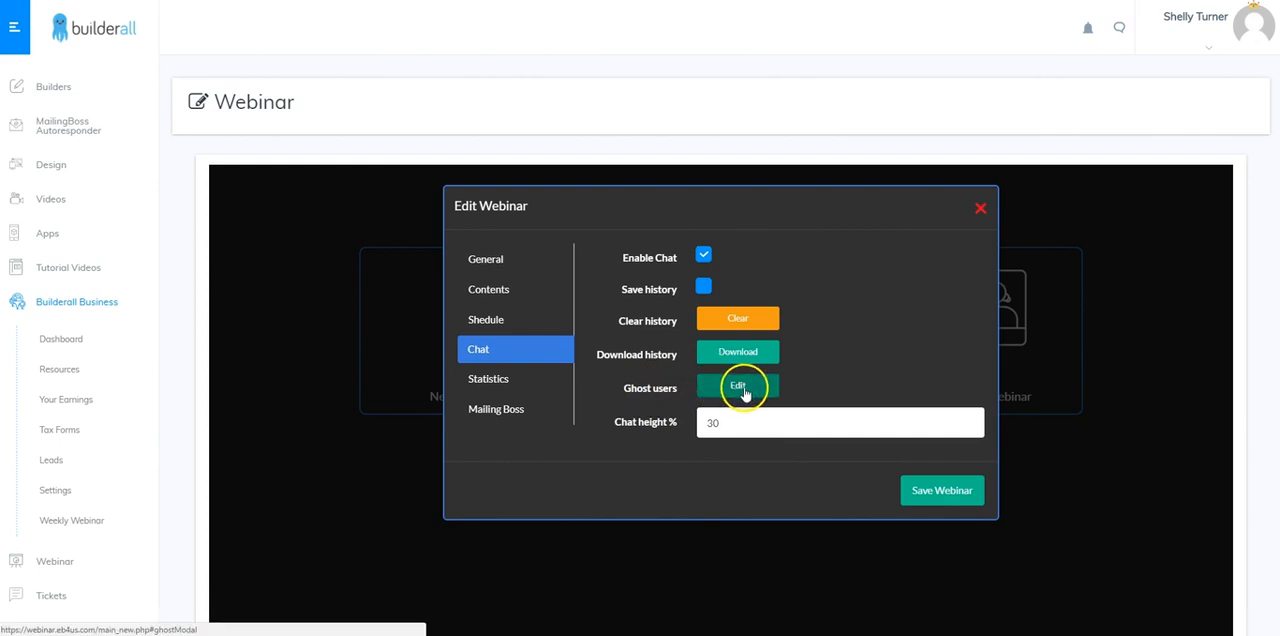
# Add six ghost-user chat greetings timed from 0:00:09 to 0:01:15 after the start, and save both the list and the webinar
pyautogui.click(738, 388)
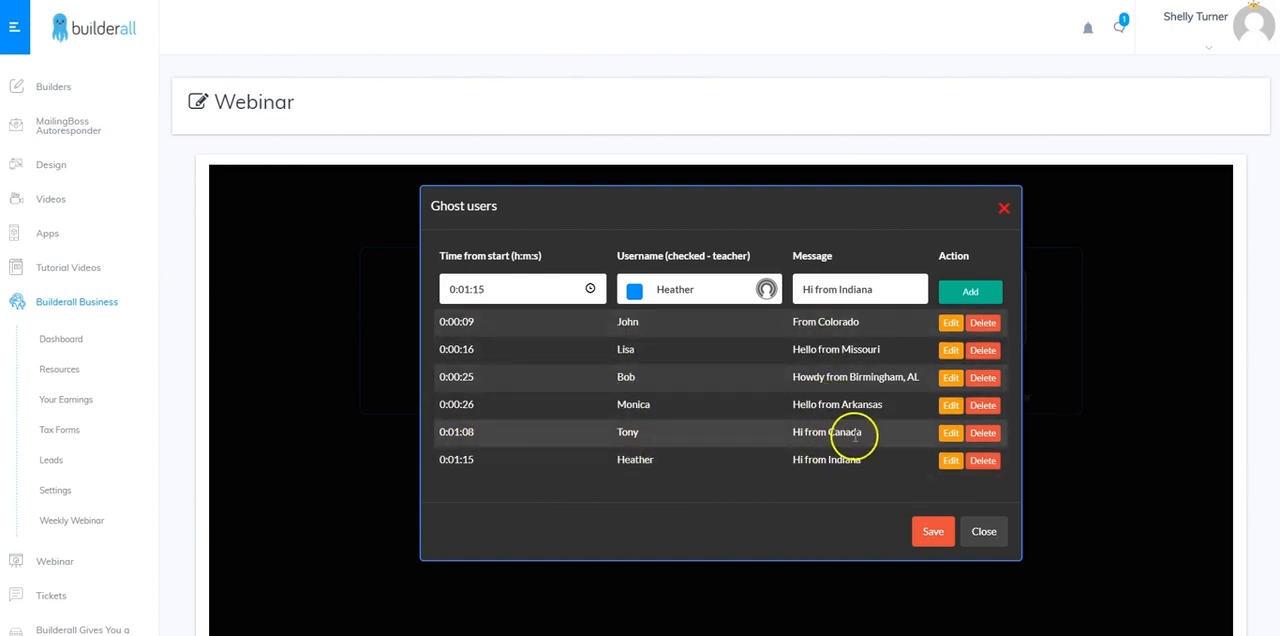
pyautogui.click(950, 324)
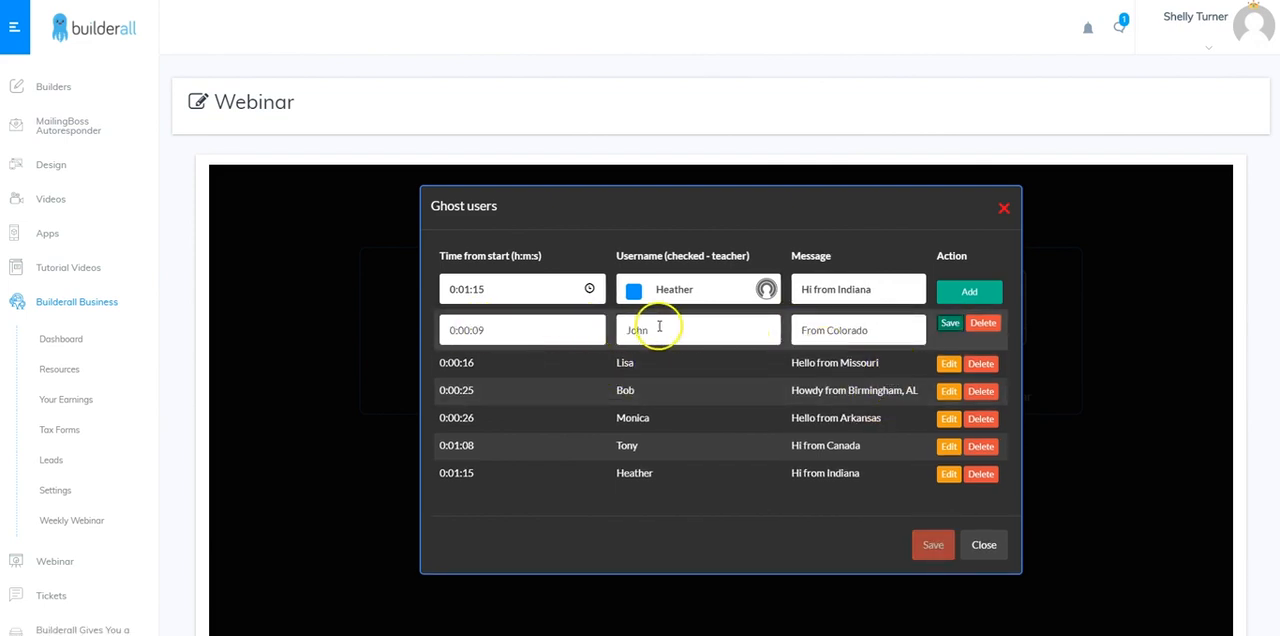
pyautogui.click(950, 323)
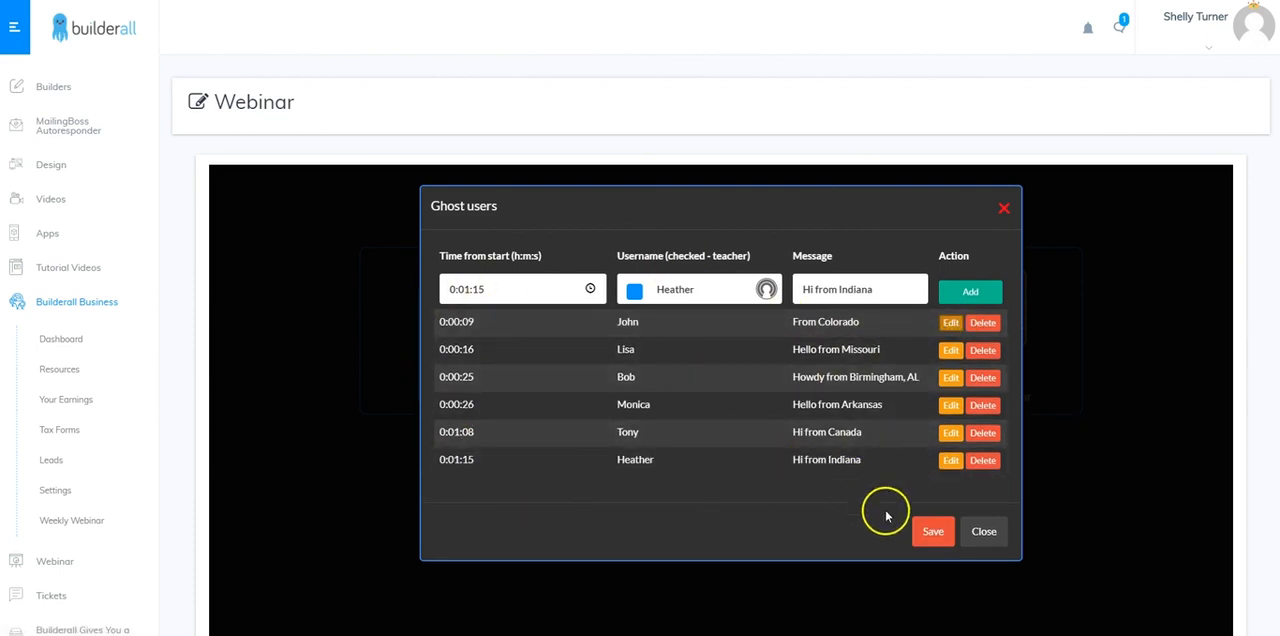
pyautogui.click(931, 531)
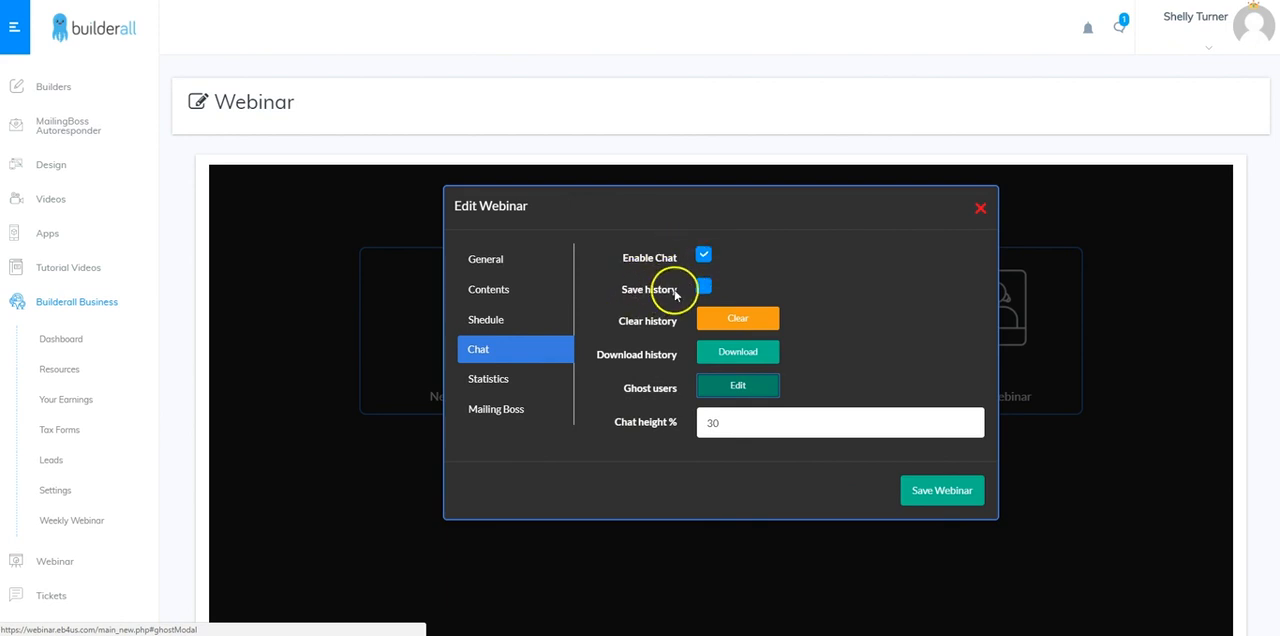
pyautogui.click(929, 499)
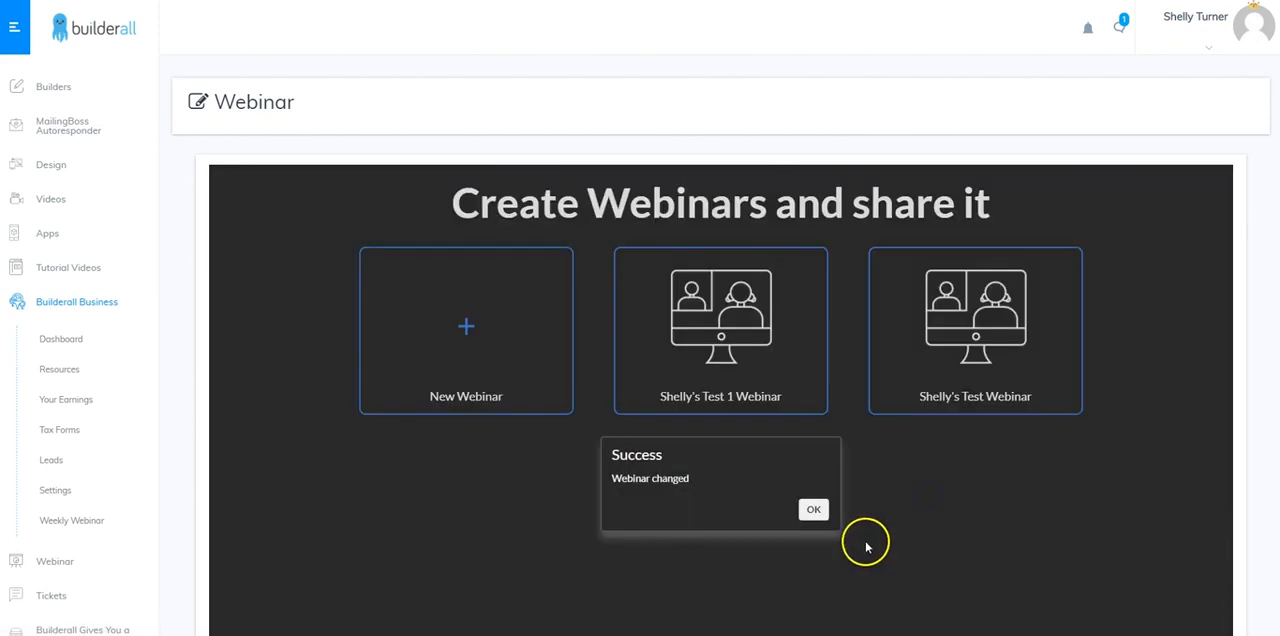
pyautogui.click(813, 509)
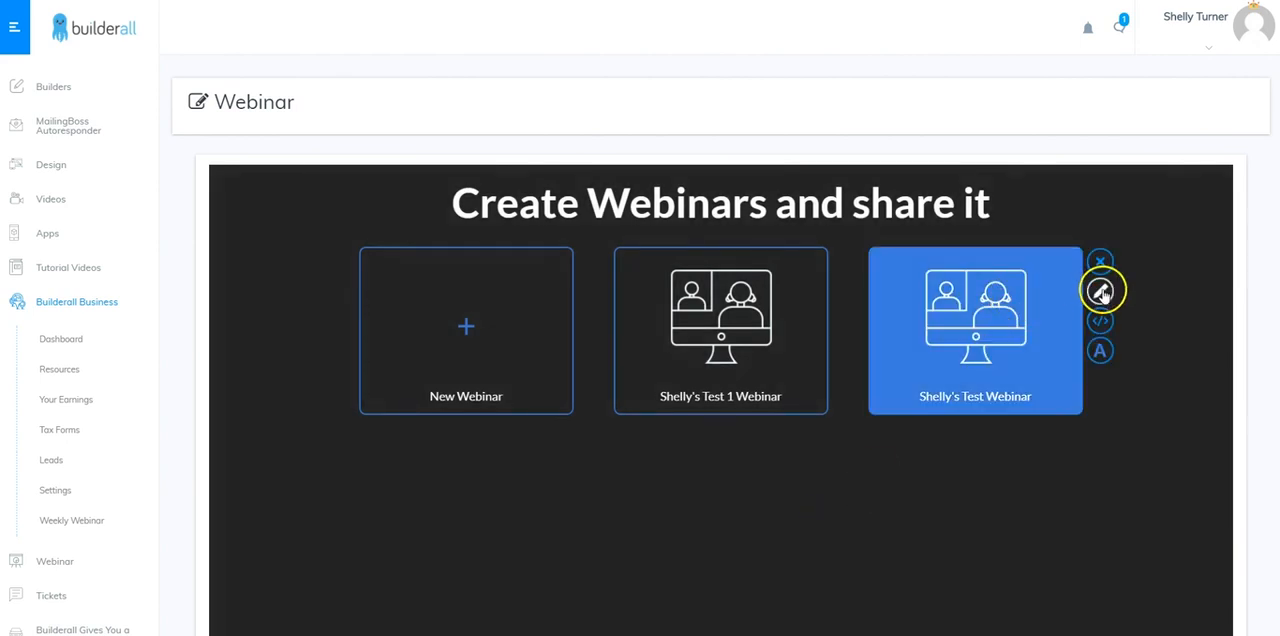
# Reopen the new webinar's settings and view its attendance and financial statistics
pyautogui.click(1100, 291)
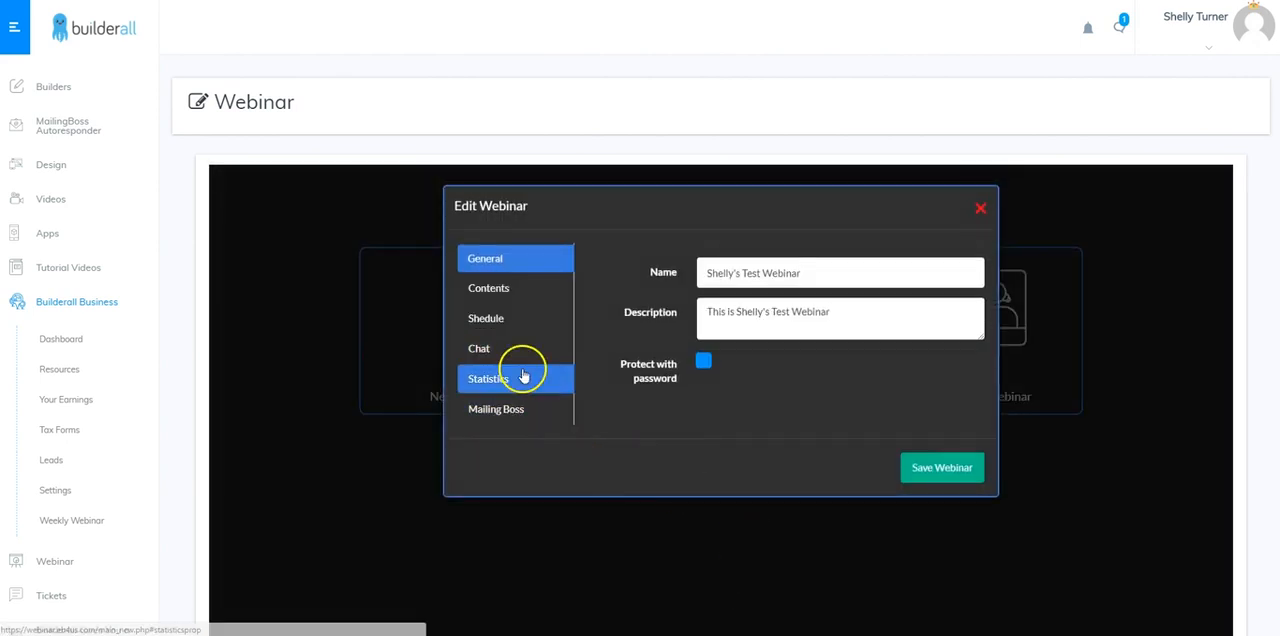
pyautogui.click(488, 288)
pyautogui.click(485, 320)
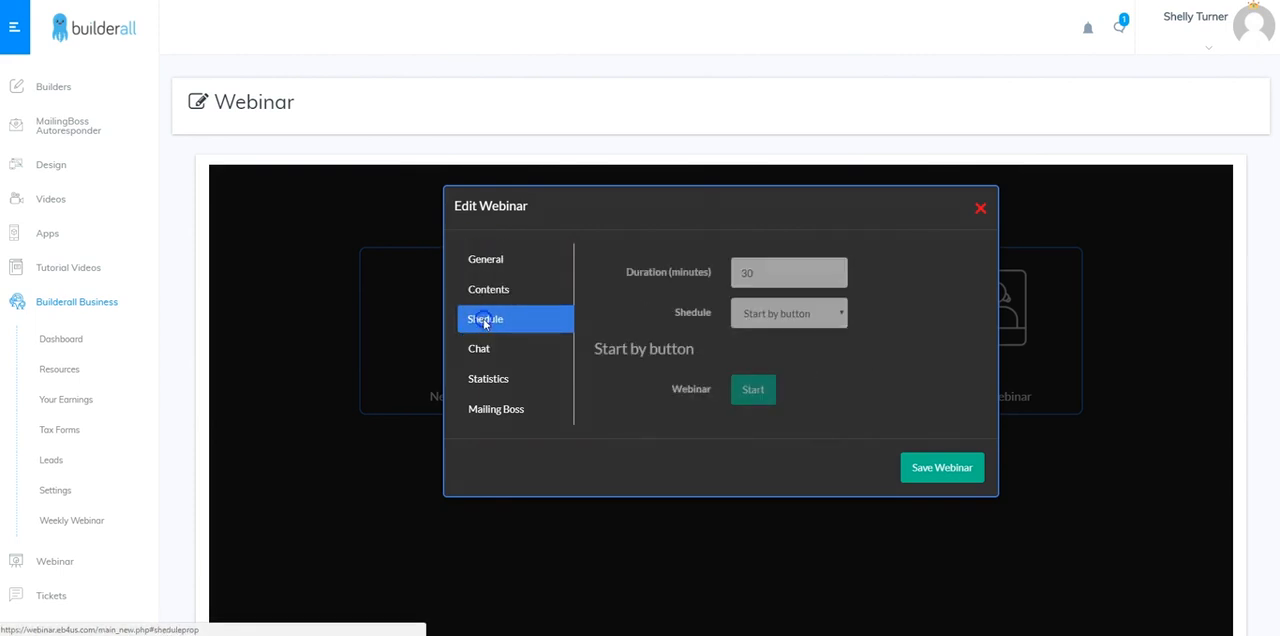
pyautogui.click(479, 349)
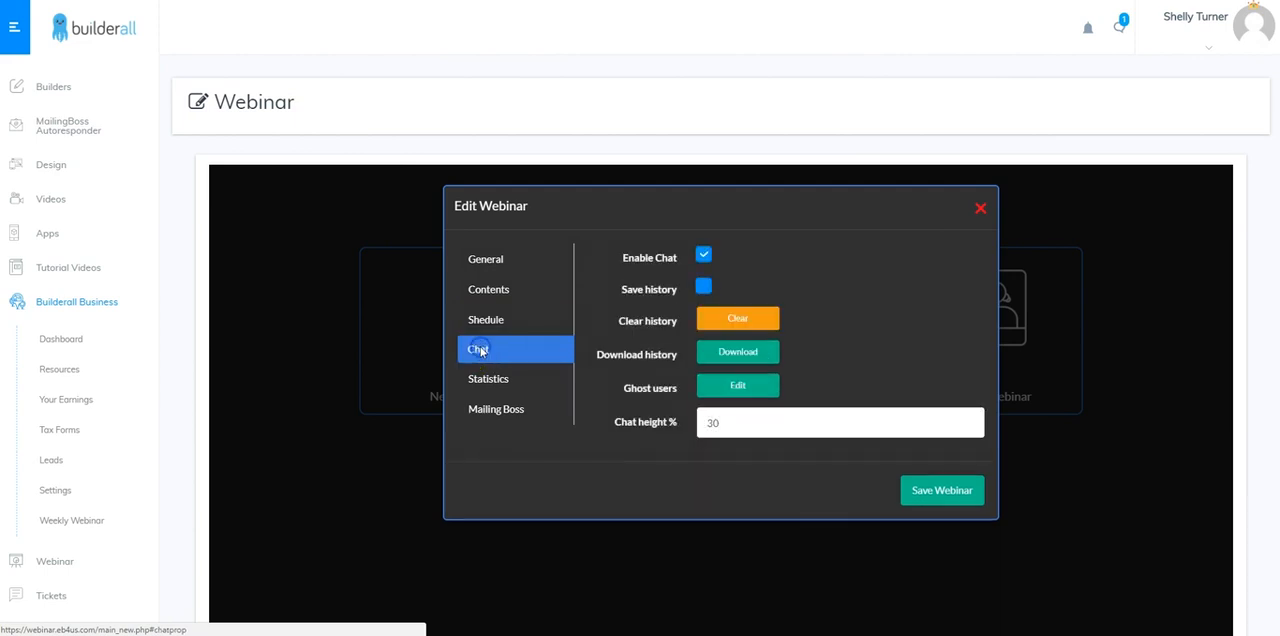
pyautogui.click(488, 386)
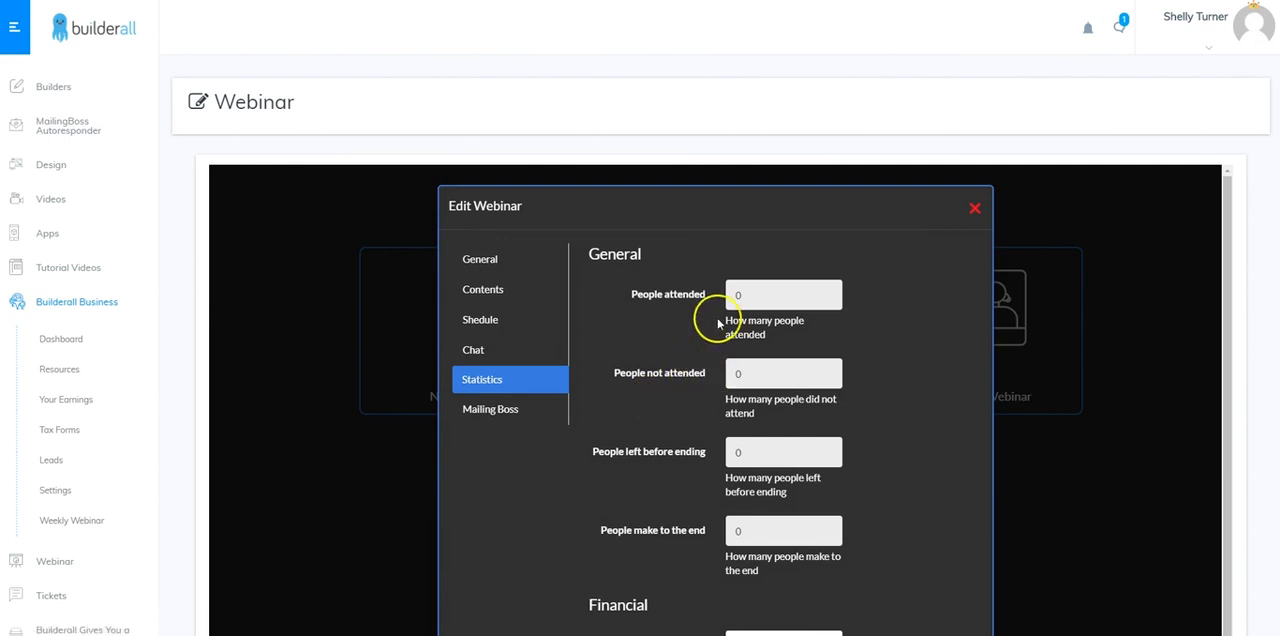
# Review the webinar's attendance statistics and its financial fields for visitor cost, average sale value and per-attendant figures
pyautogui.scroll(-2, 748, 520)
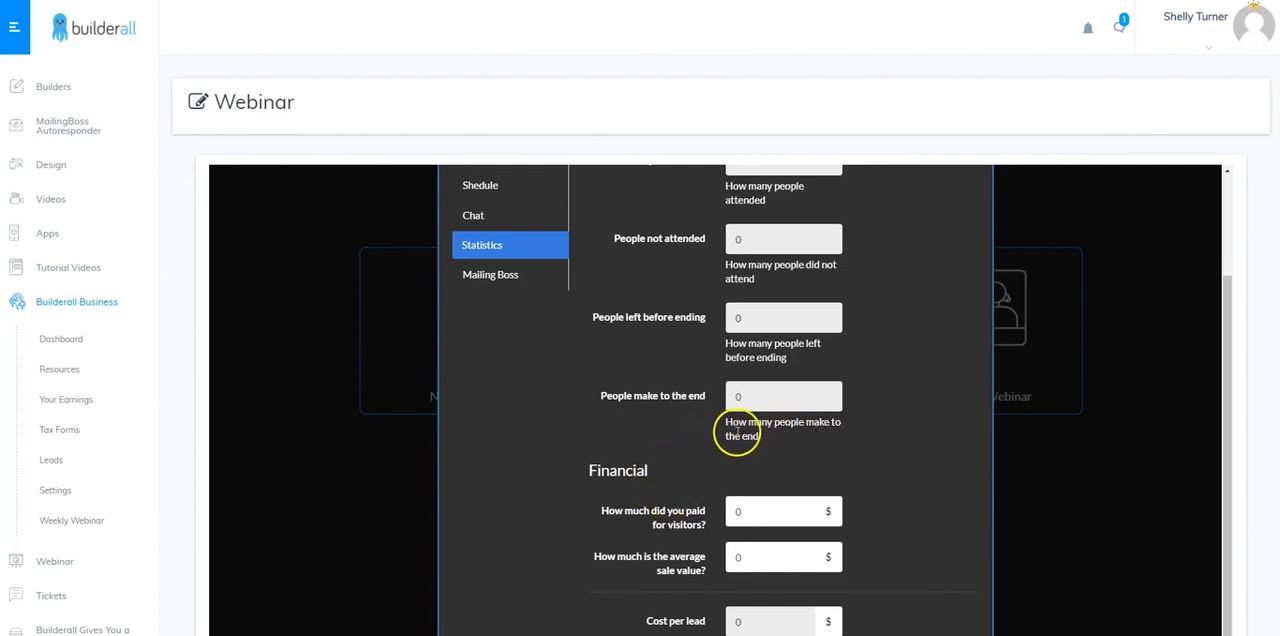
pyautogui.scroll(1, 737, 422)
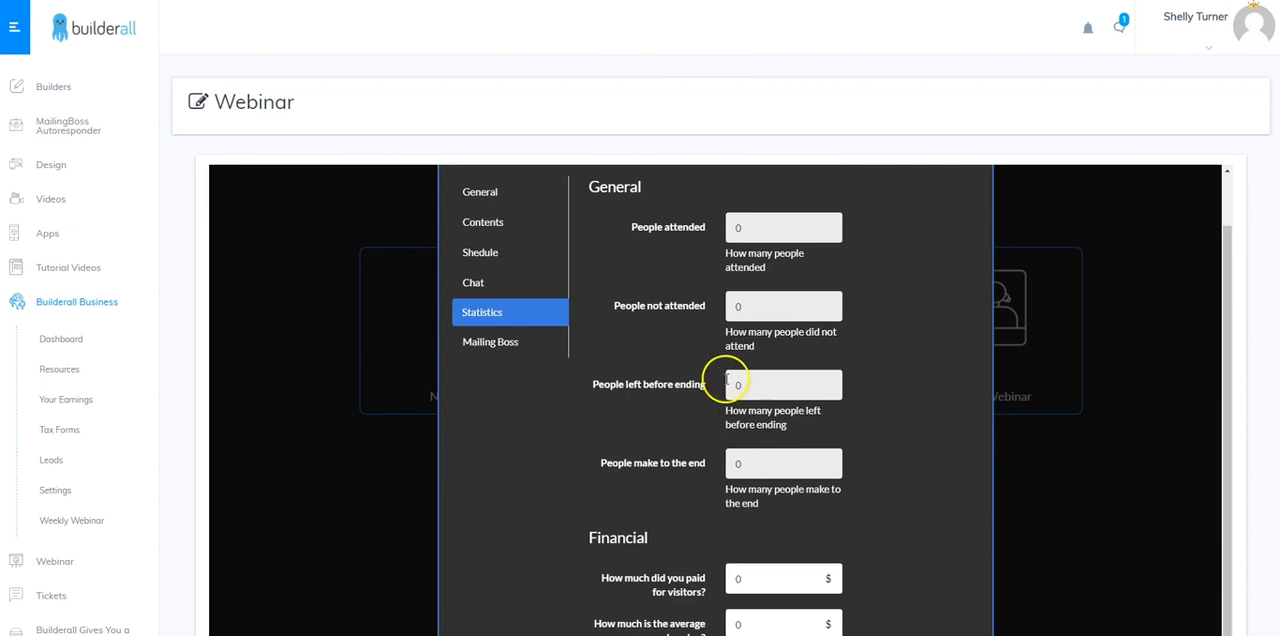
pyautogui.scroll(-1, 712, 465)
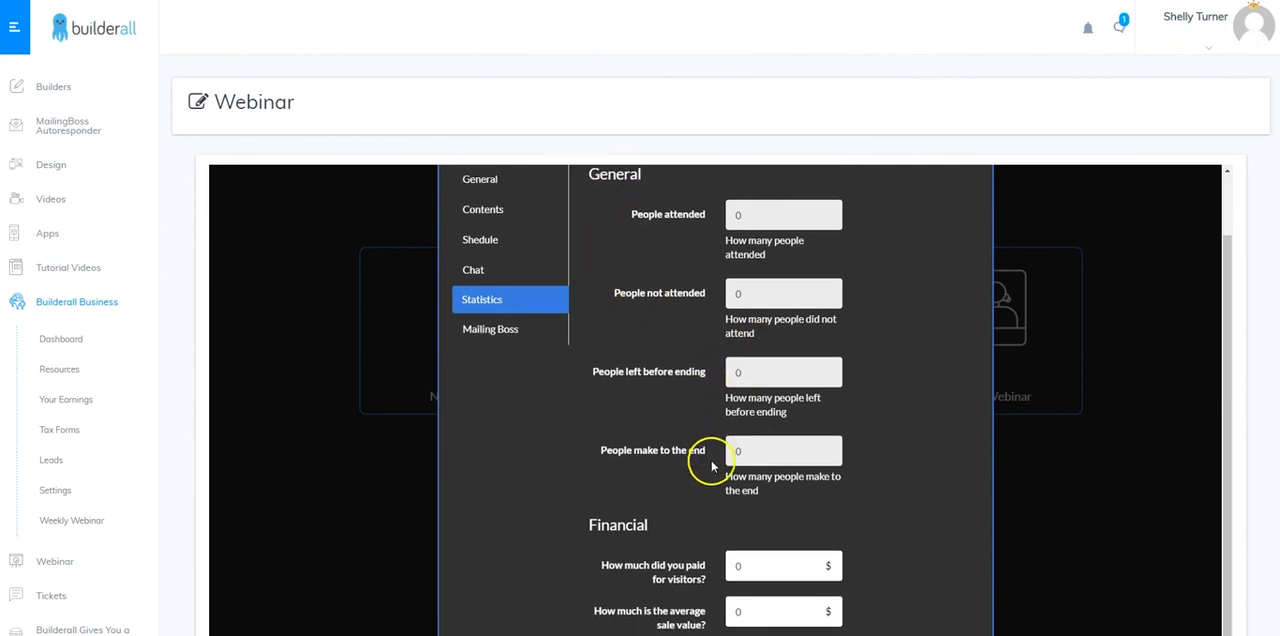
pyautogui.scroll(-2, 690, 450)
pyautogui.scroll(-2, 660, 390)
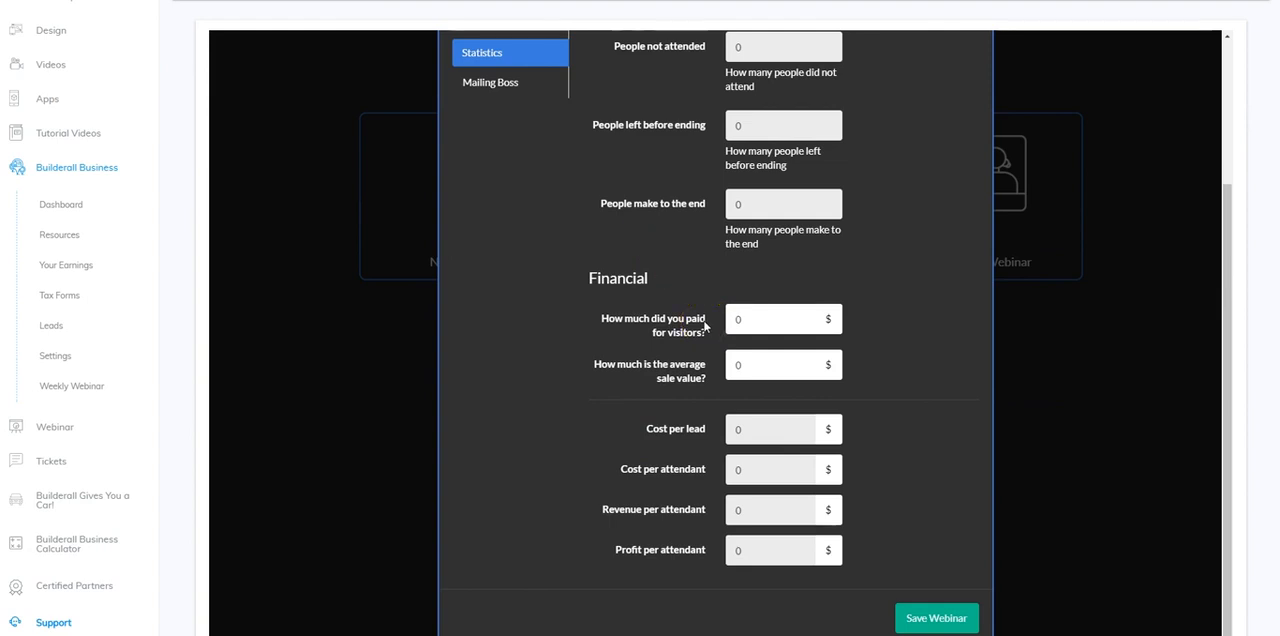
pyautogui.scroll(2, 704, 340)
pyautogui.scroll(2, 691, 370)
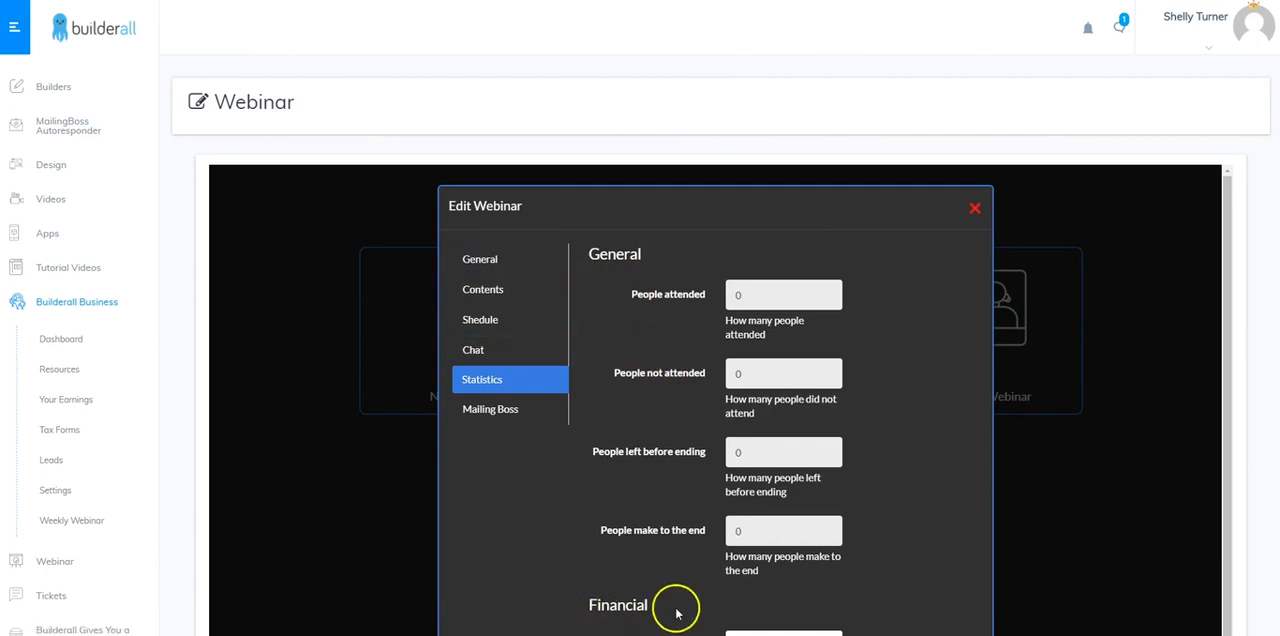
# Examine the Before/After Start and time-unit options of a new Mailing Boss schedule rule and close it without saving
pyautogui.click(490, 410)
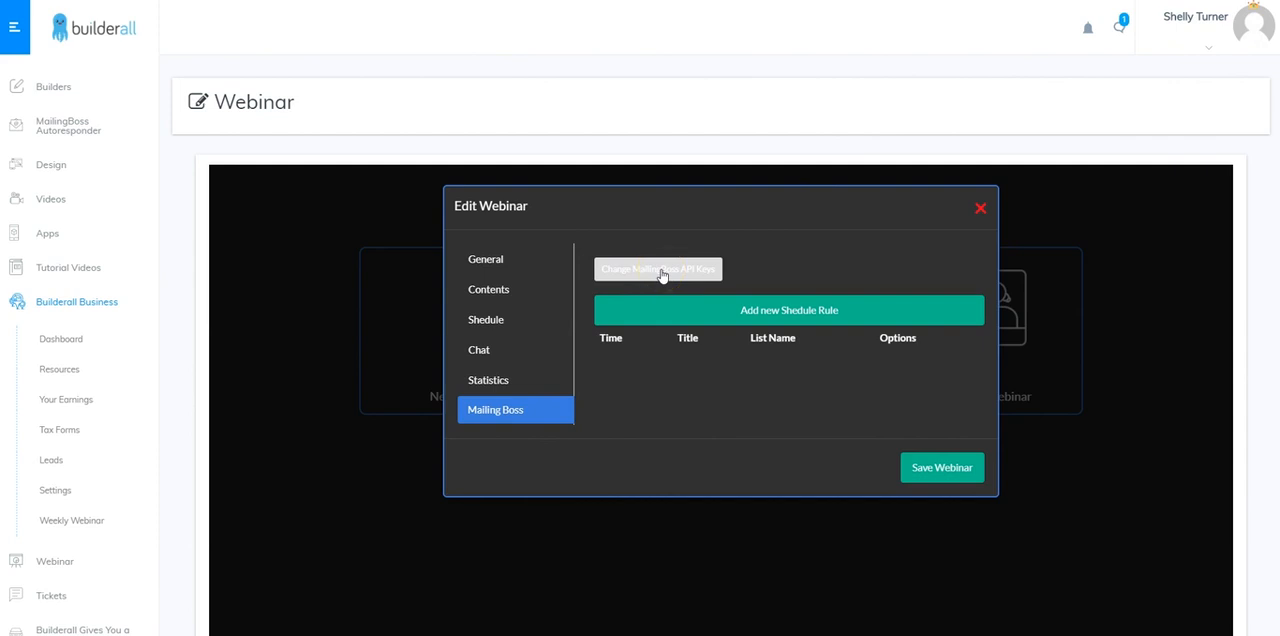
pyautogui.click(649, 307)
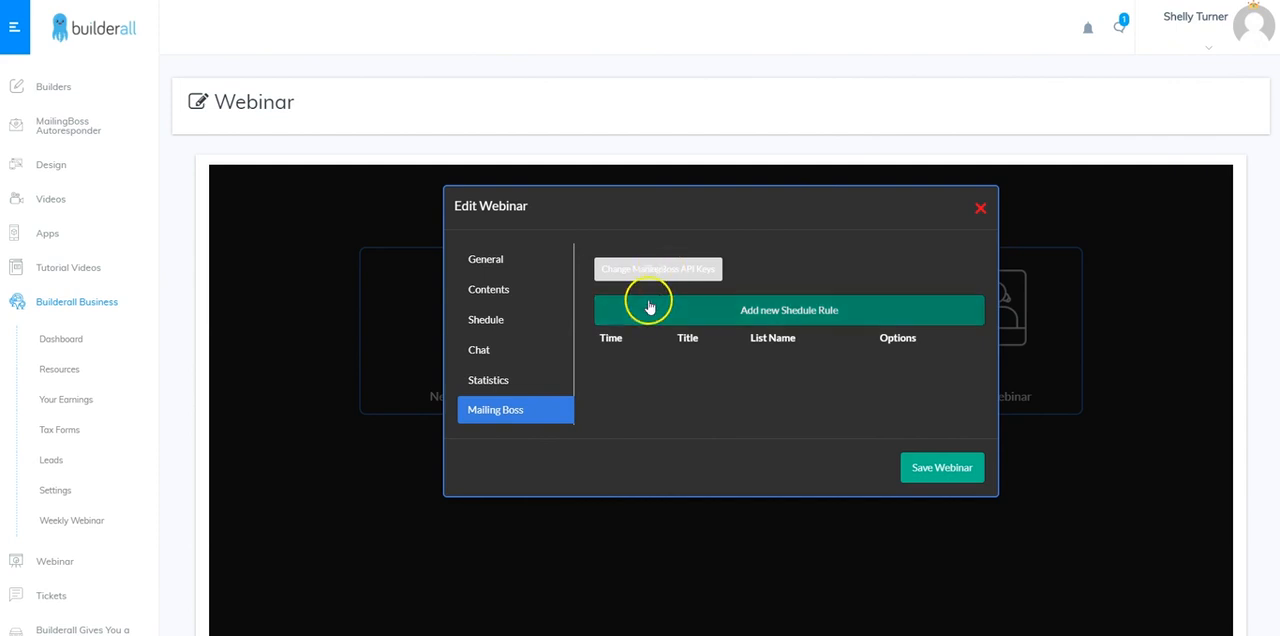
pyautogui.click(783, 312)
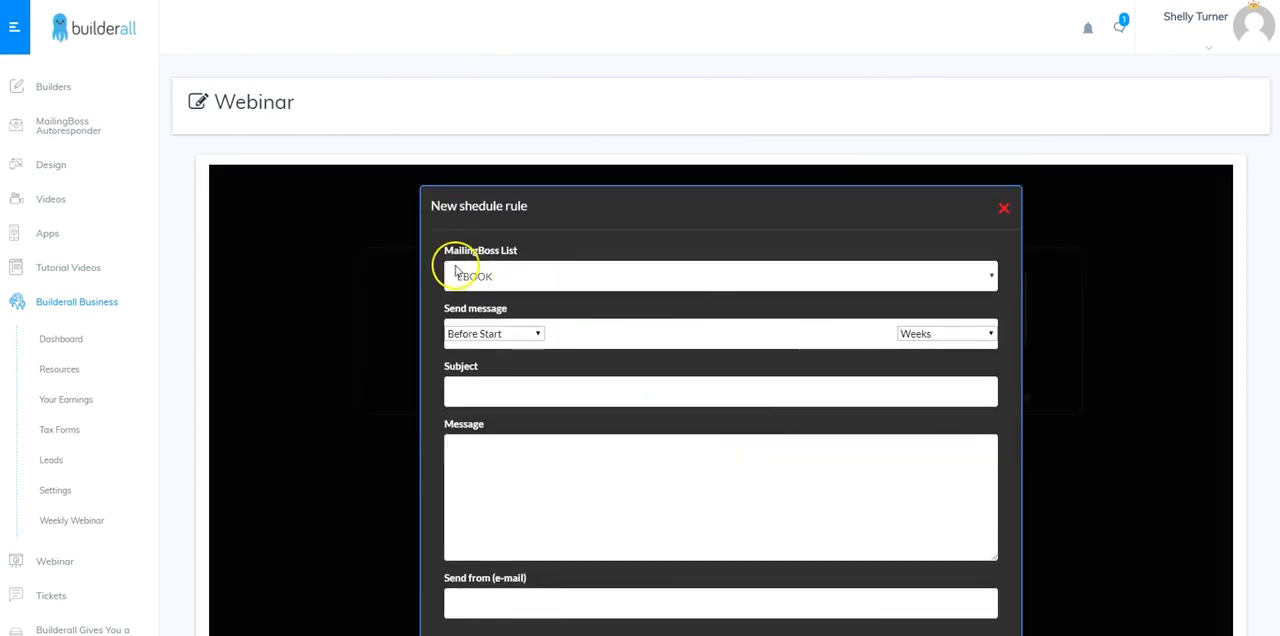
pyautogui.click(497, 333)
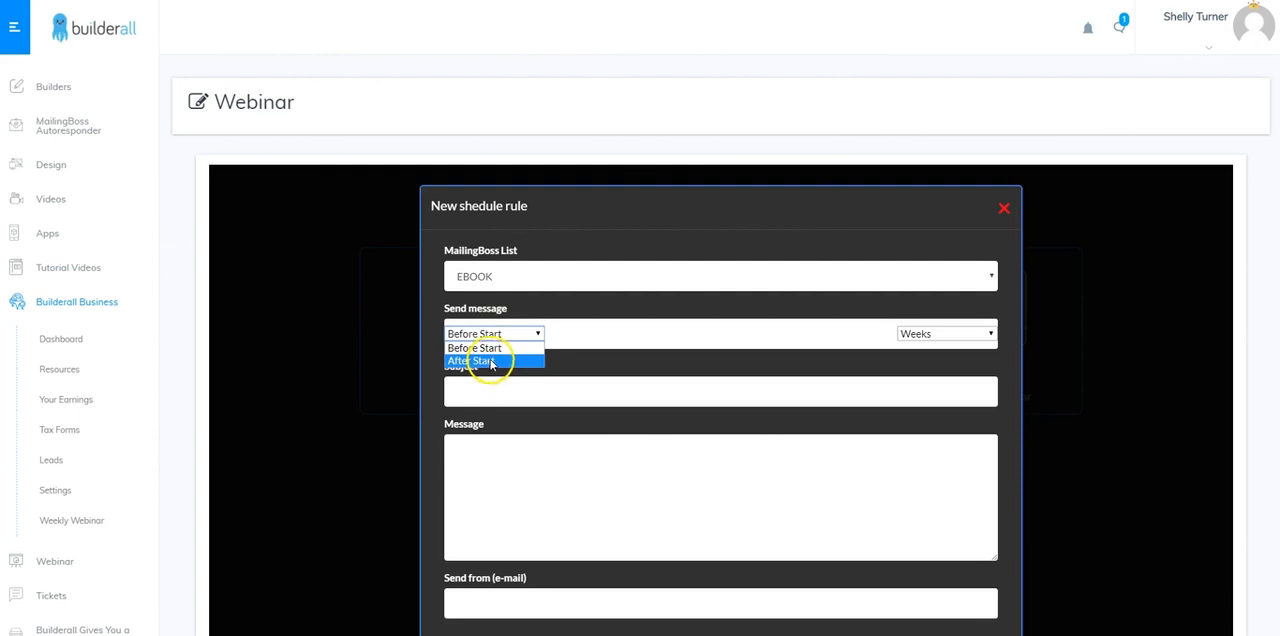
pyautogui.click(498, 332)
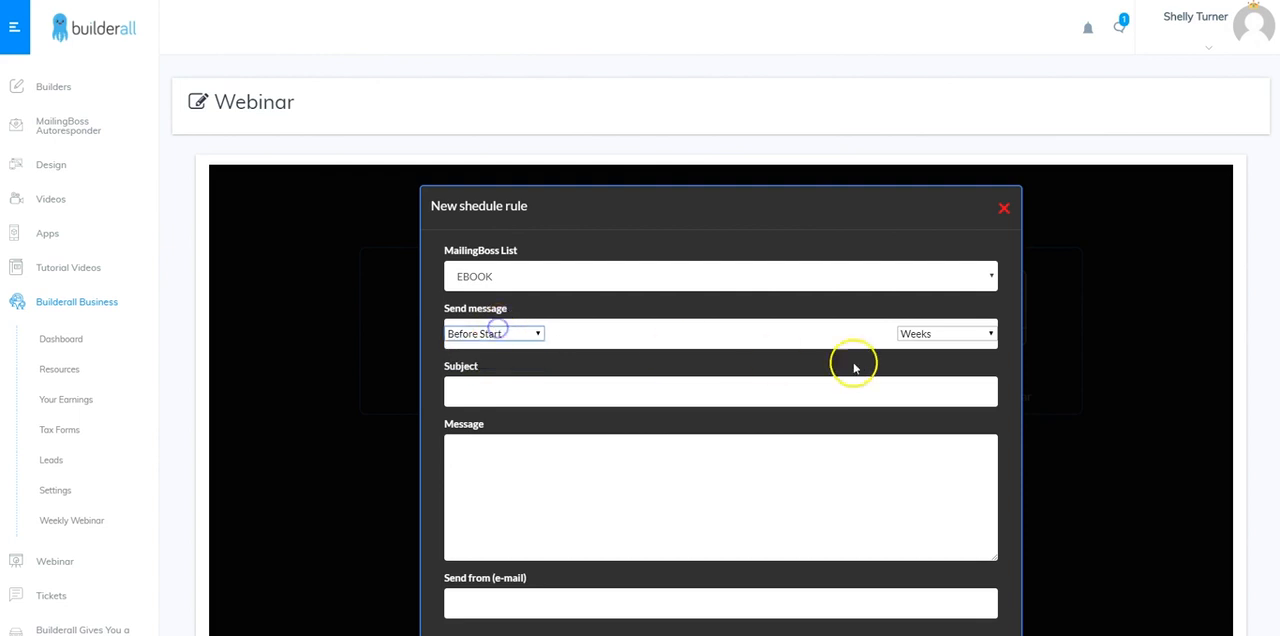
pyautogui.click(950, 337)
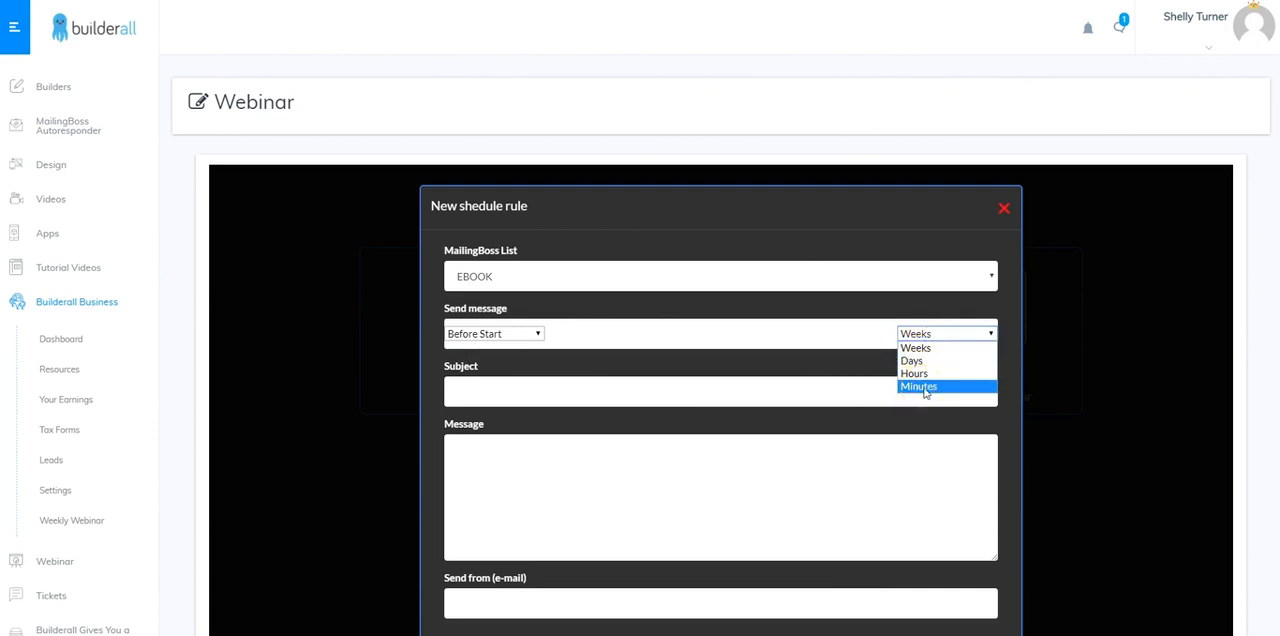
pyautogui.click(957, 352)
pyautogui.click(963, 336)
pyautogui.scroll(-1, 502, 410)
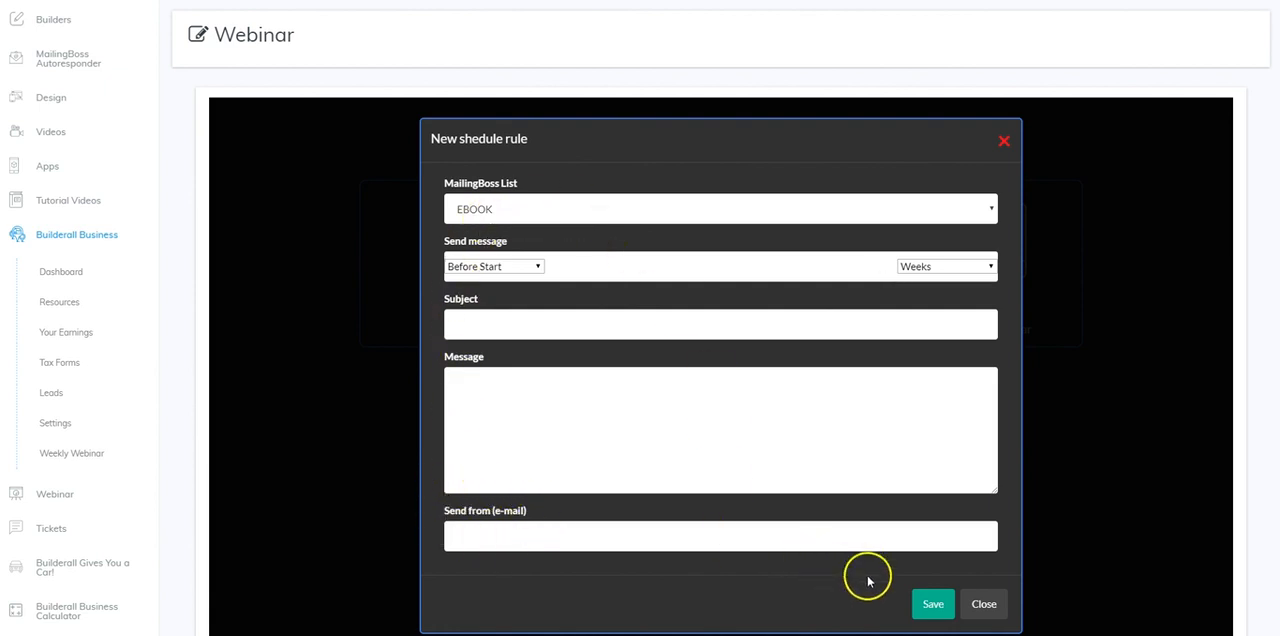
pyautogui.click(984, 606)
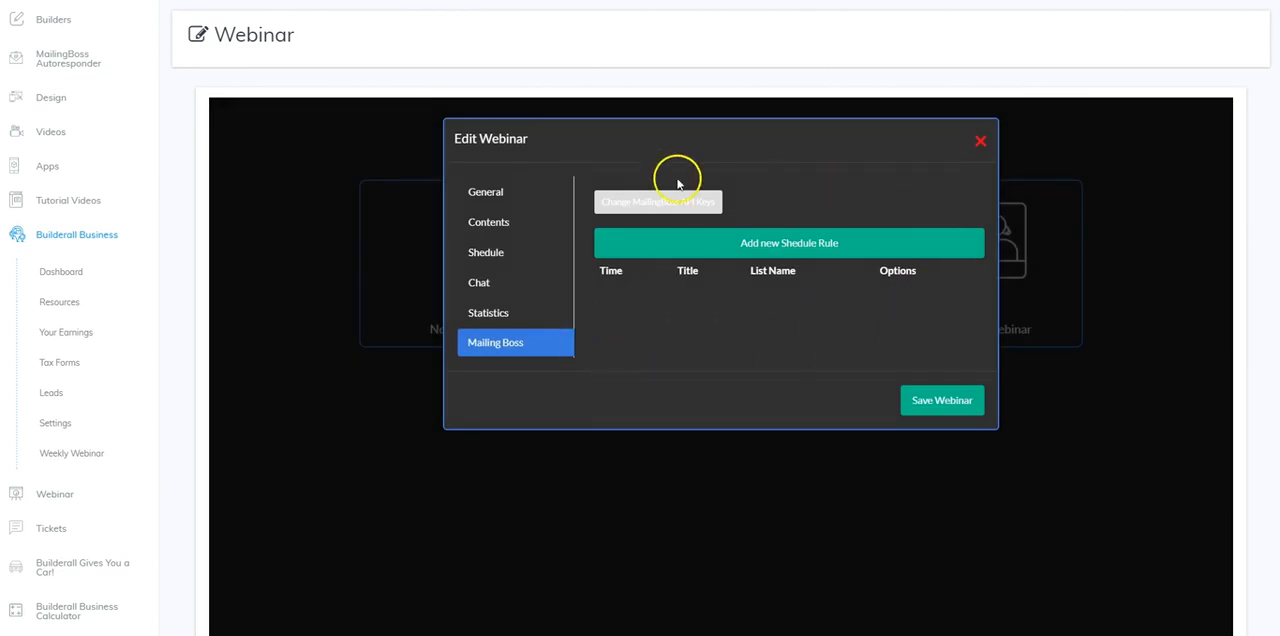
# Save the edited webinar and dismiss the confirmation
pyautogui.click(936, 405)
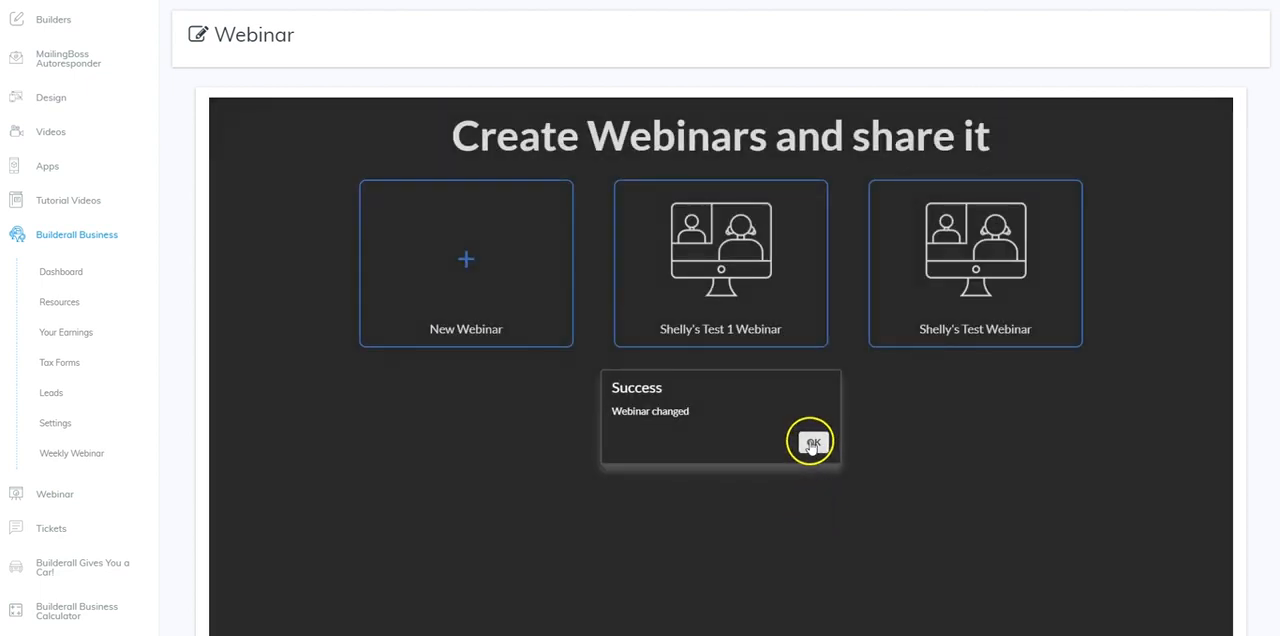
pyautogui.click(813, 443)
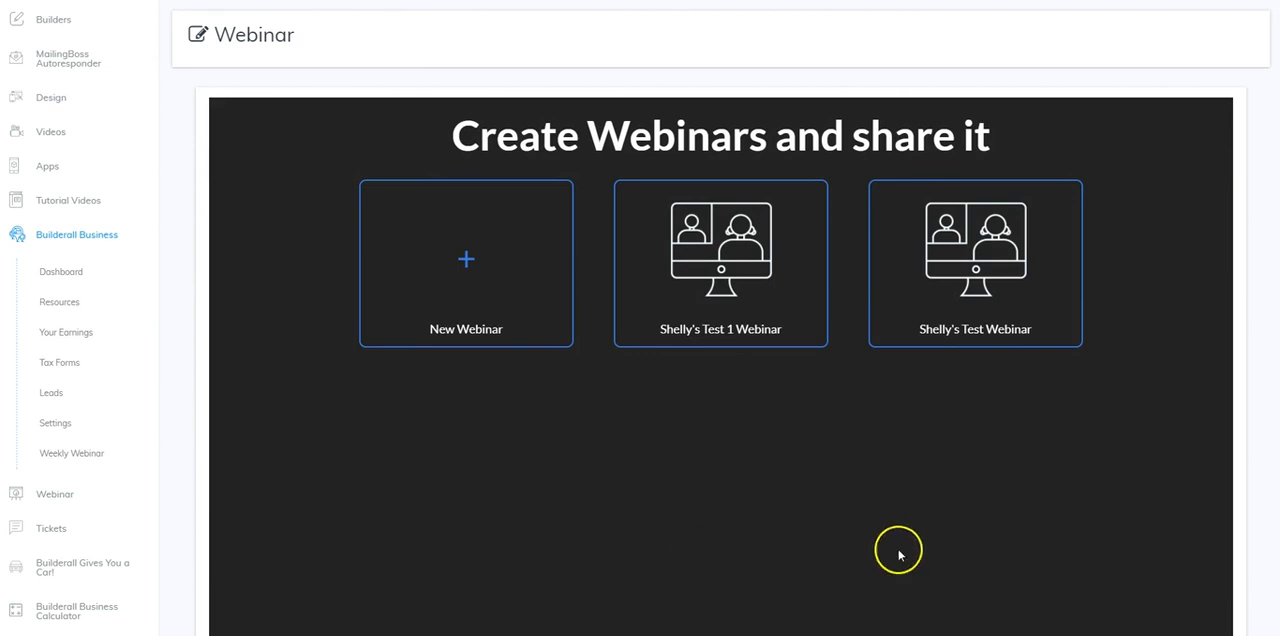
# Open the input parameters of the last listed test webinar and copy its ID into a Notepad note
pyautogui.moveTo(986, 271)
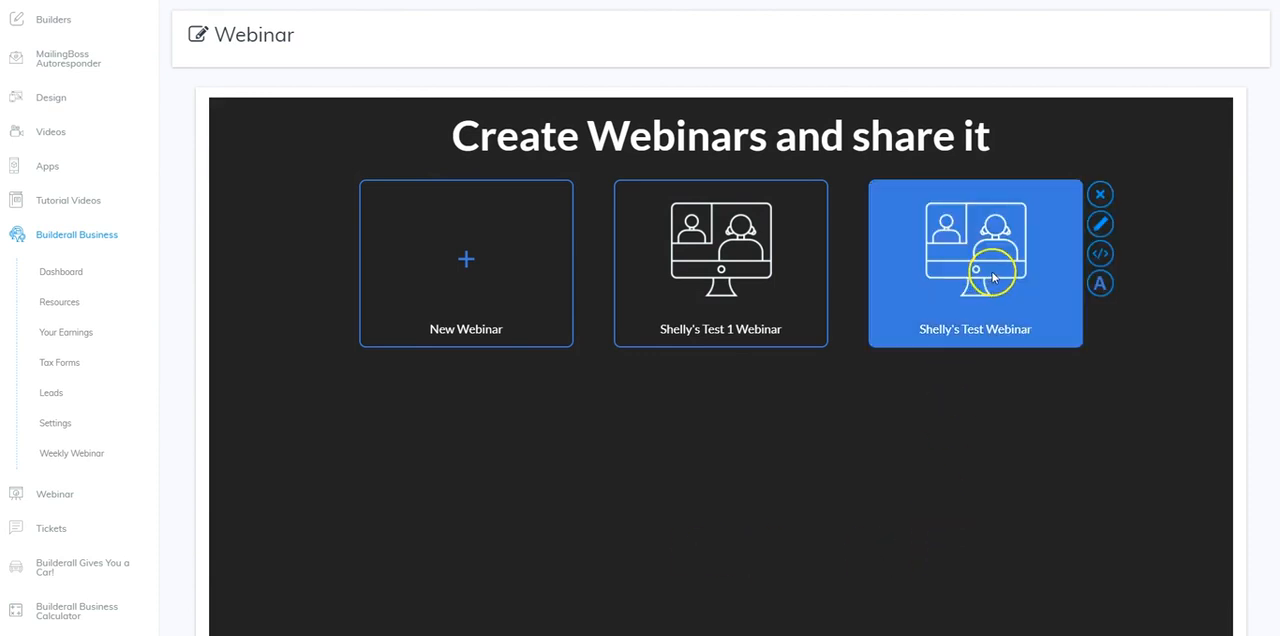
pyautogui.click(1100, 256)
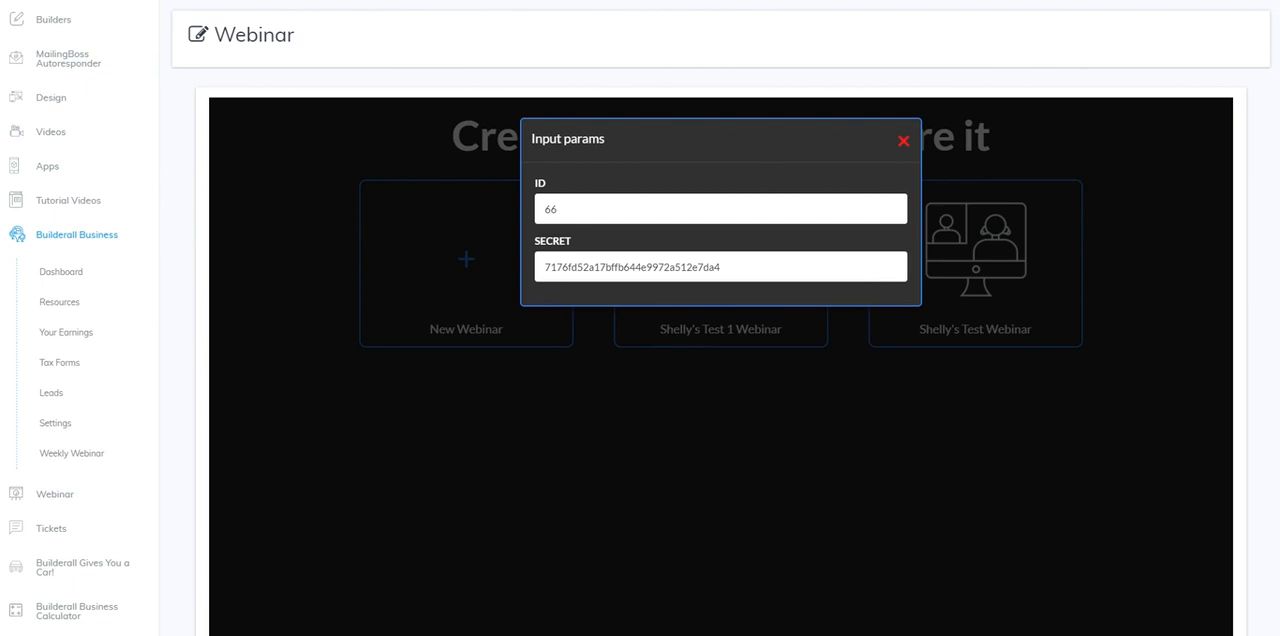
pyautogui.moveTo(180, 635)
pyautogui.click(178, 590)
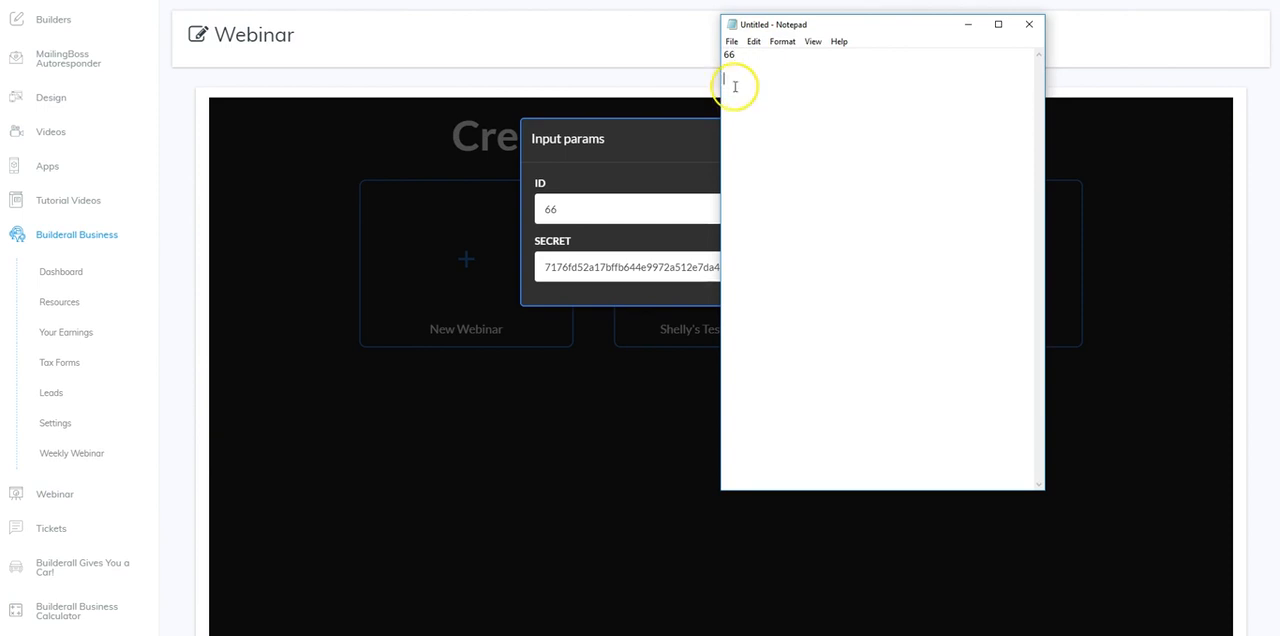
# Copy the webinar's secret into the Notepad note below the ID and close the input parameters
pyautogui.click(606, 260)
pyautogui.doubleClick(606, 262)
pyautogui.hotkey('ctrl', 'c')
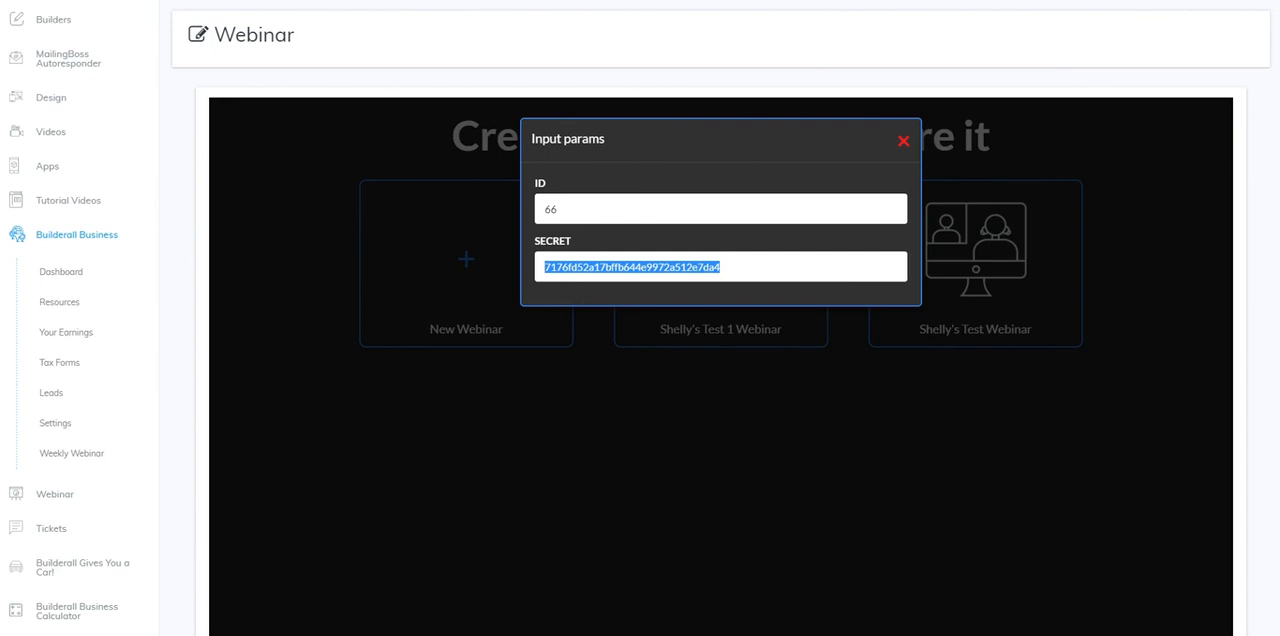
pyautogui.hotkey('alt', 'Tab')
pyautogui.hotkey('ctrl', 'v')
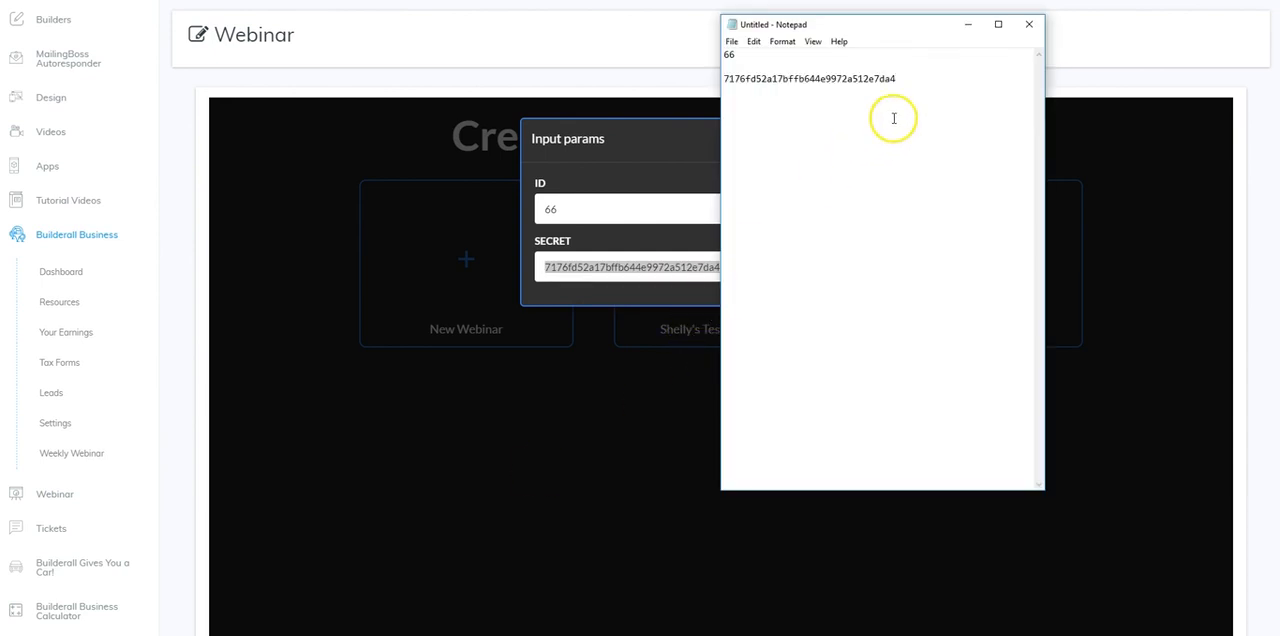
pyautogui.click(969, 27)
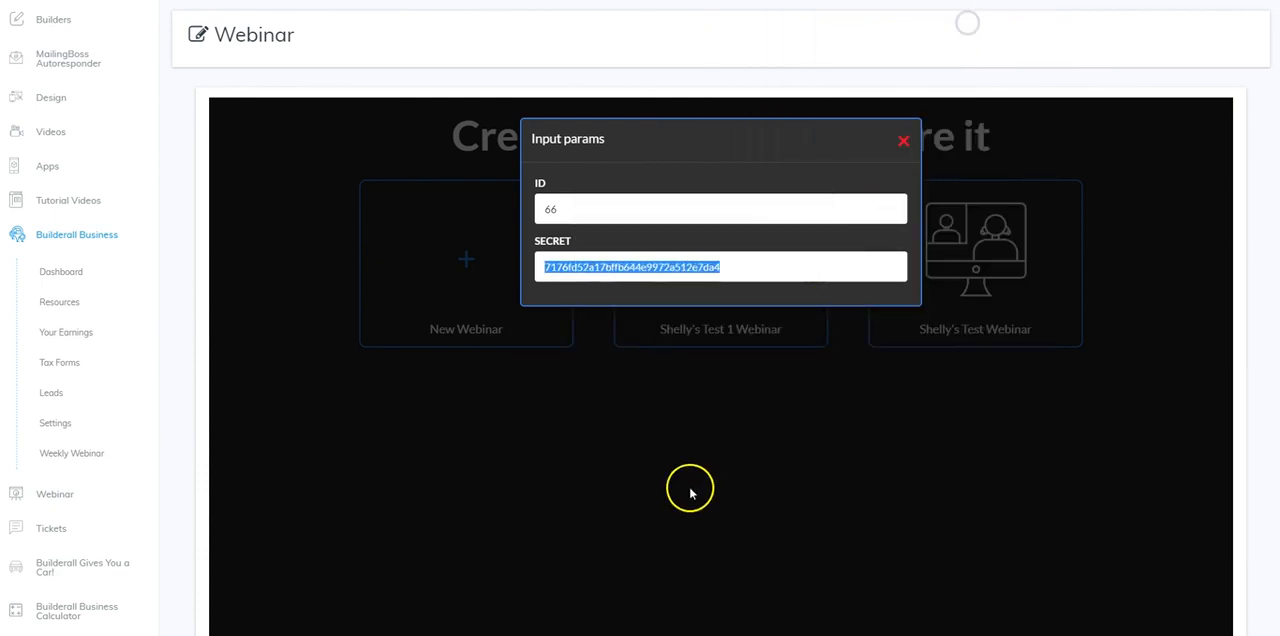
pyautogui.click(900, 145)
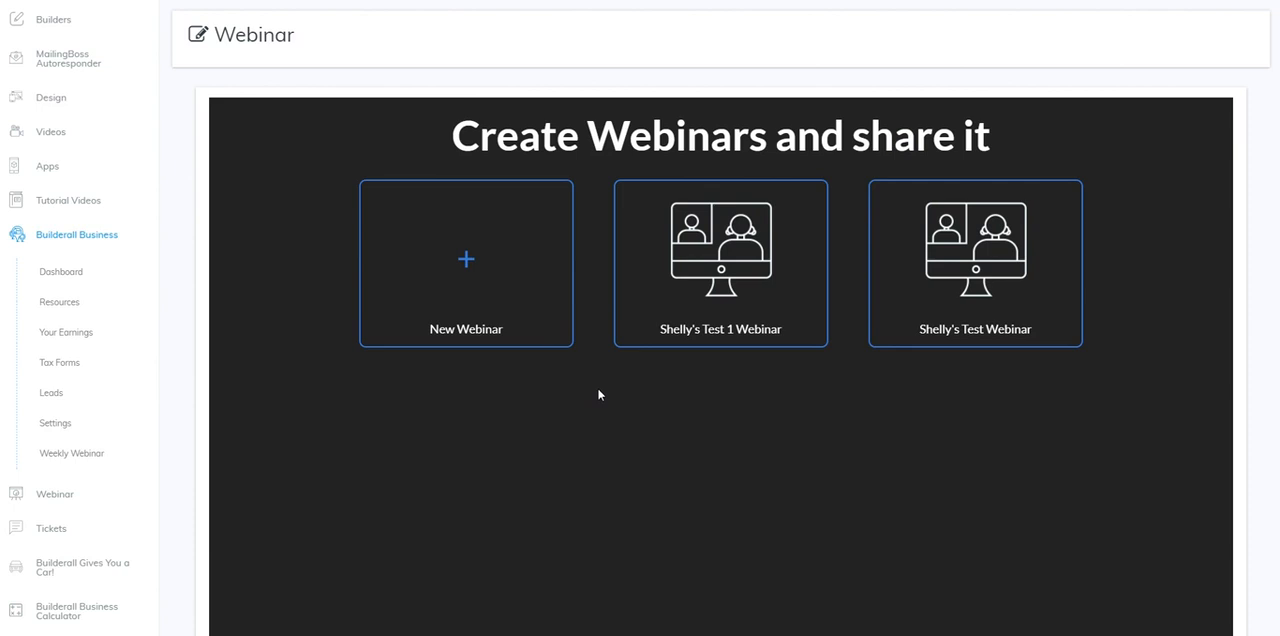
# Switch to the website builder and add the Webinar app element to the test page
pyautogui.click(468, 259)
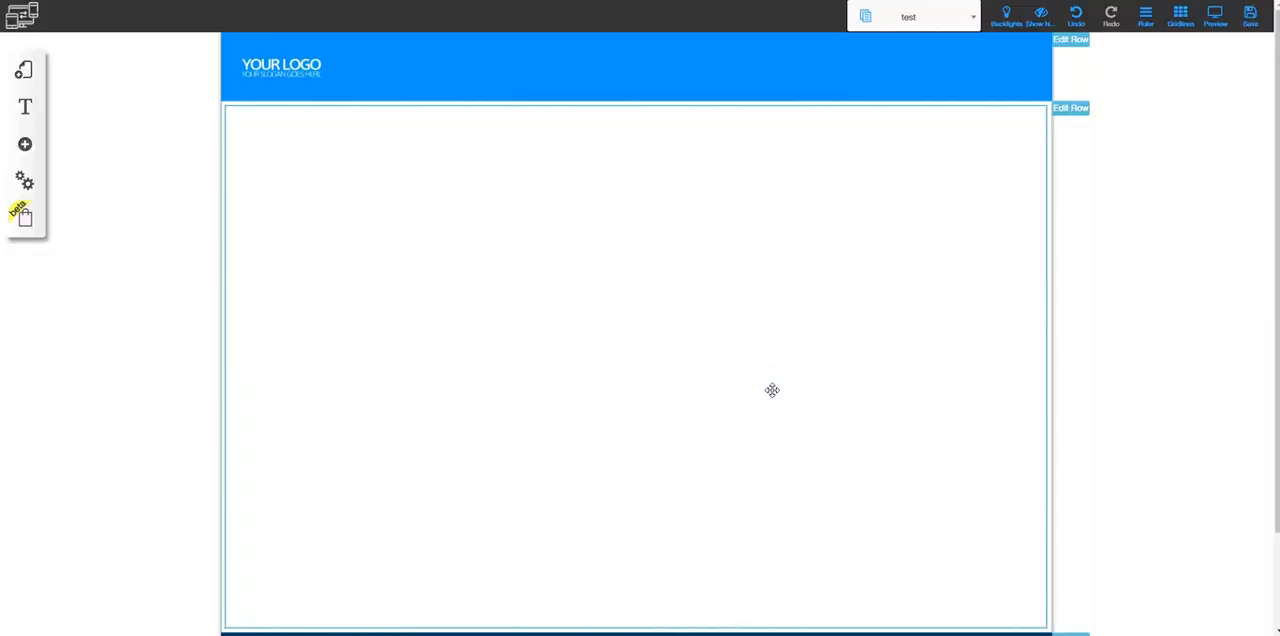
pyautogui.click(25, 146)
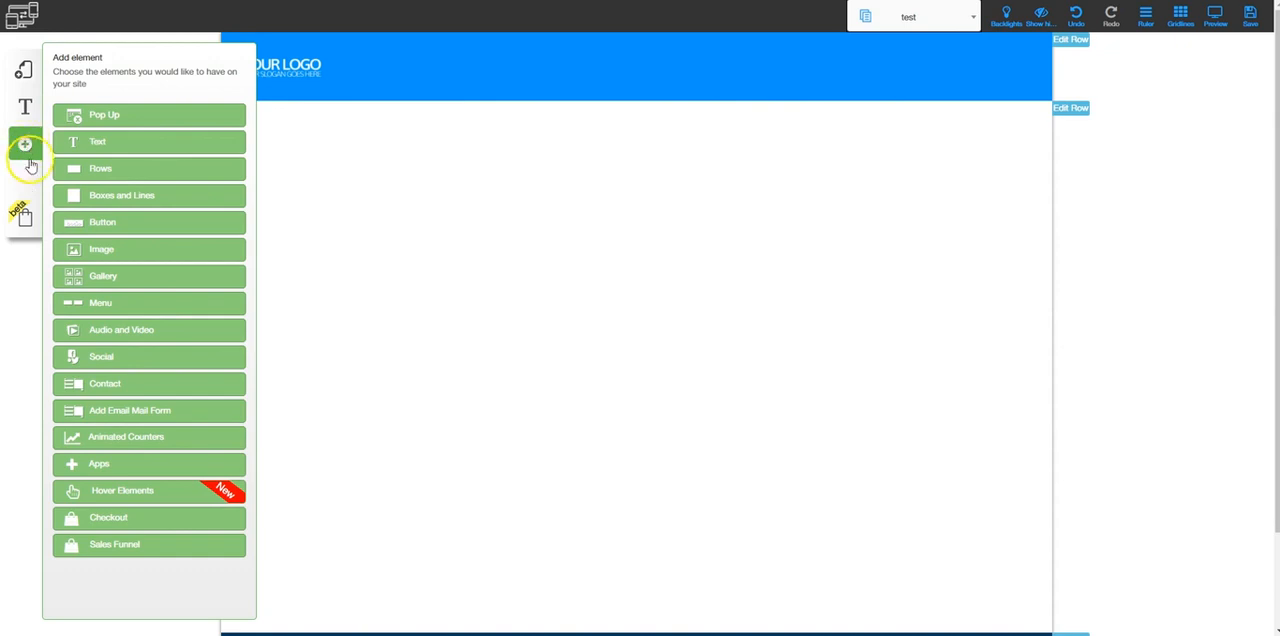
pyautogui.click(93, 465)
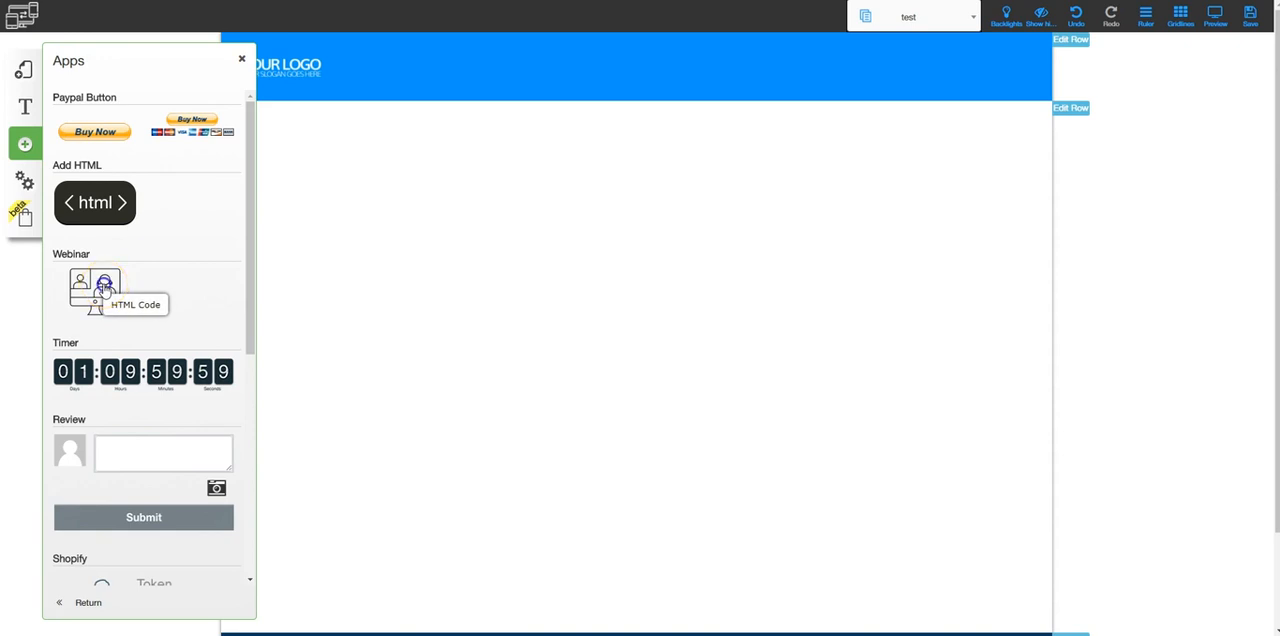
pyautogui.click(104, 289)
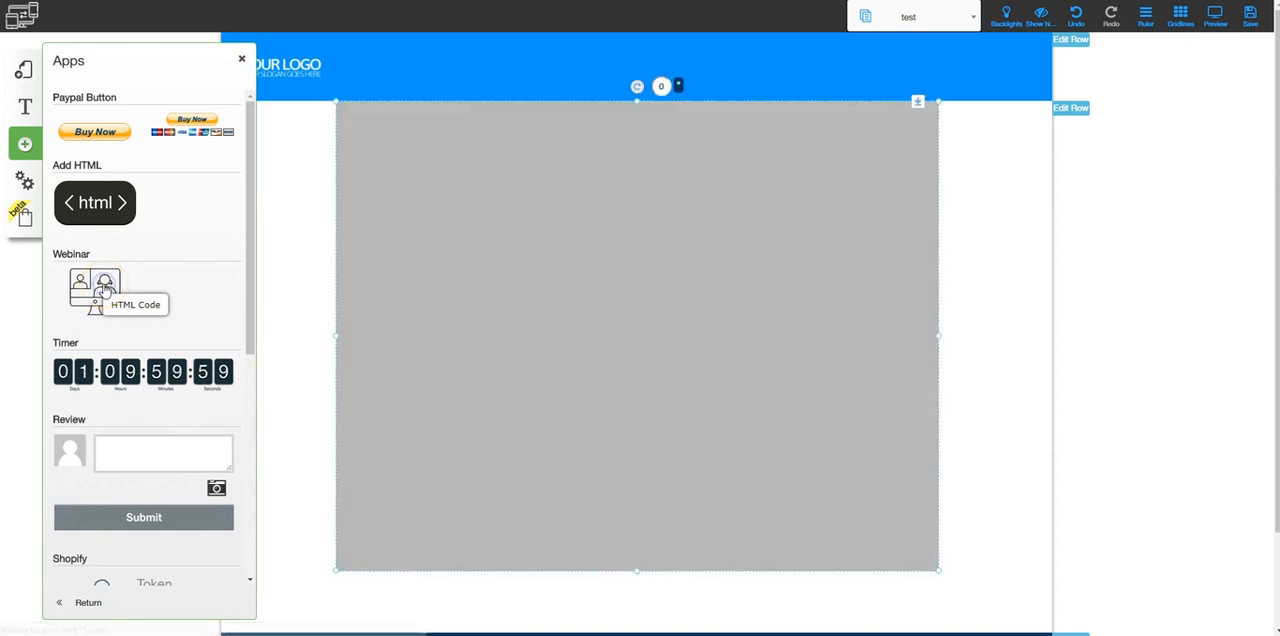
pyautogui.click(243, 63)
# Move and enlarge the webinar element so it nearly fills the white content row between header and footer
pyautogui.moveTo(551, 217); pyautogui.dragTo(451, 223)
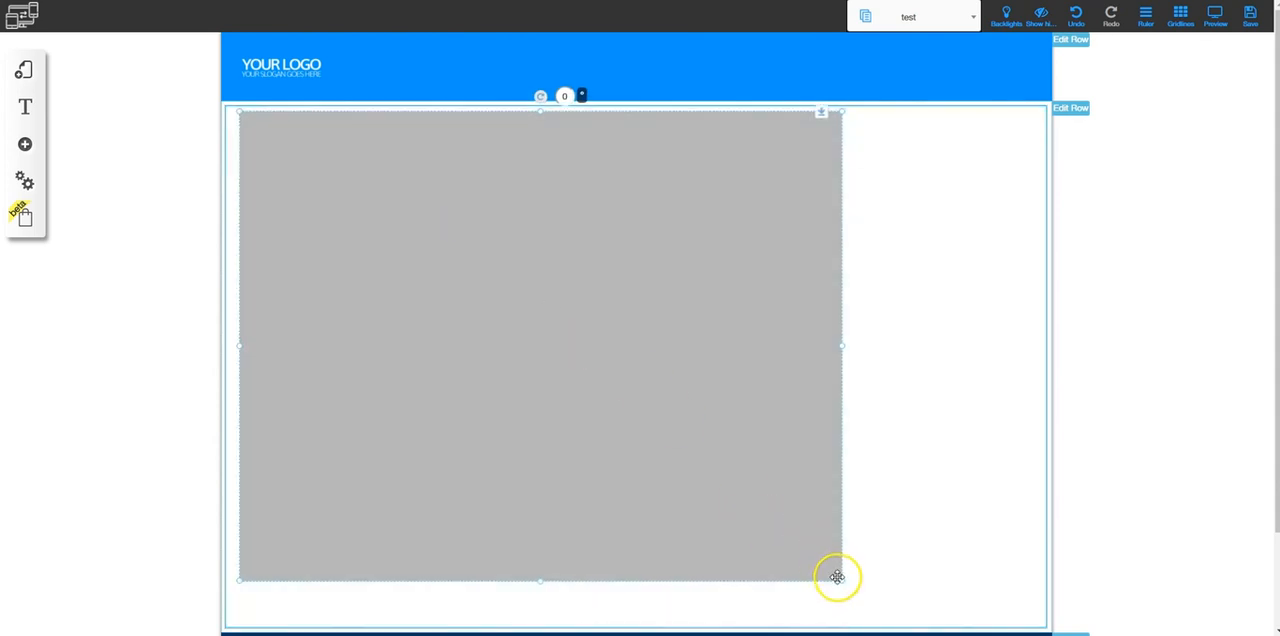
pyautogui.moveTo(861, 580); pyautogui.dragTo(1040, 612)
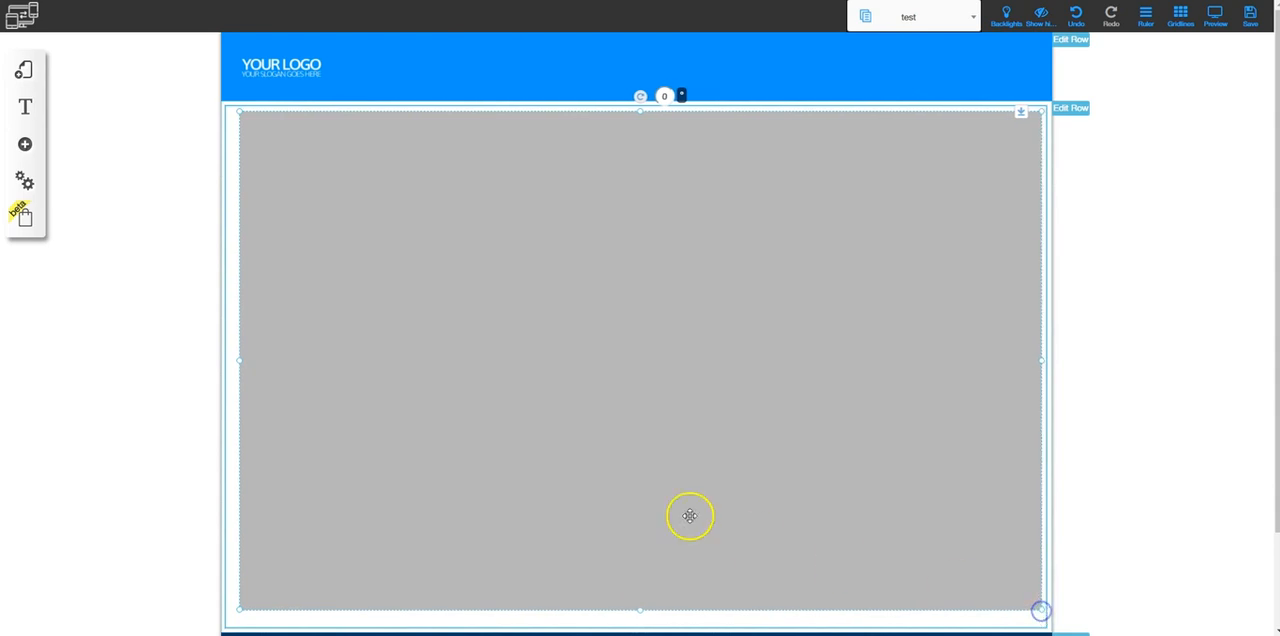
pyautogui.scroll(-1, 690, 517)
pyautogui.moveTo(734, 290); pyautogui.dragTo(724, 288)
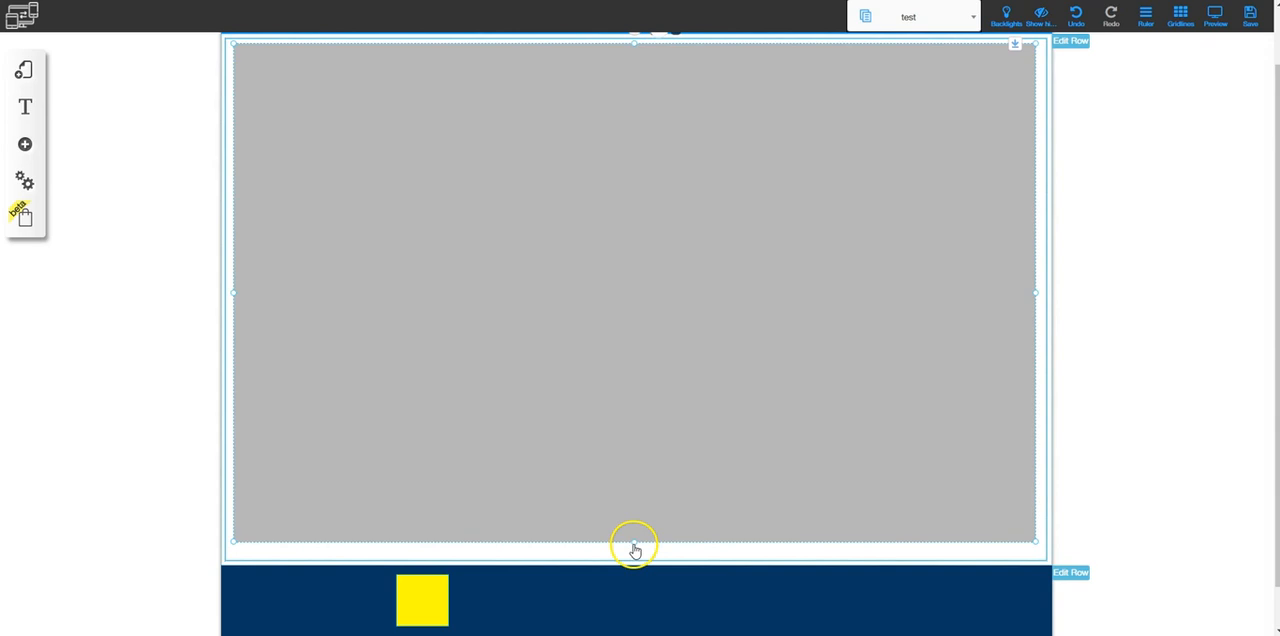
pyautogui.moveTo(633, 546); pyautogui.dragTo(633, 556)
pyautogui.scroll(1, 667, 501)
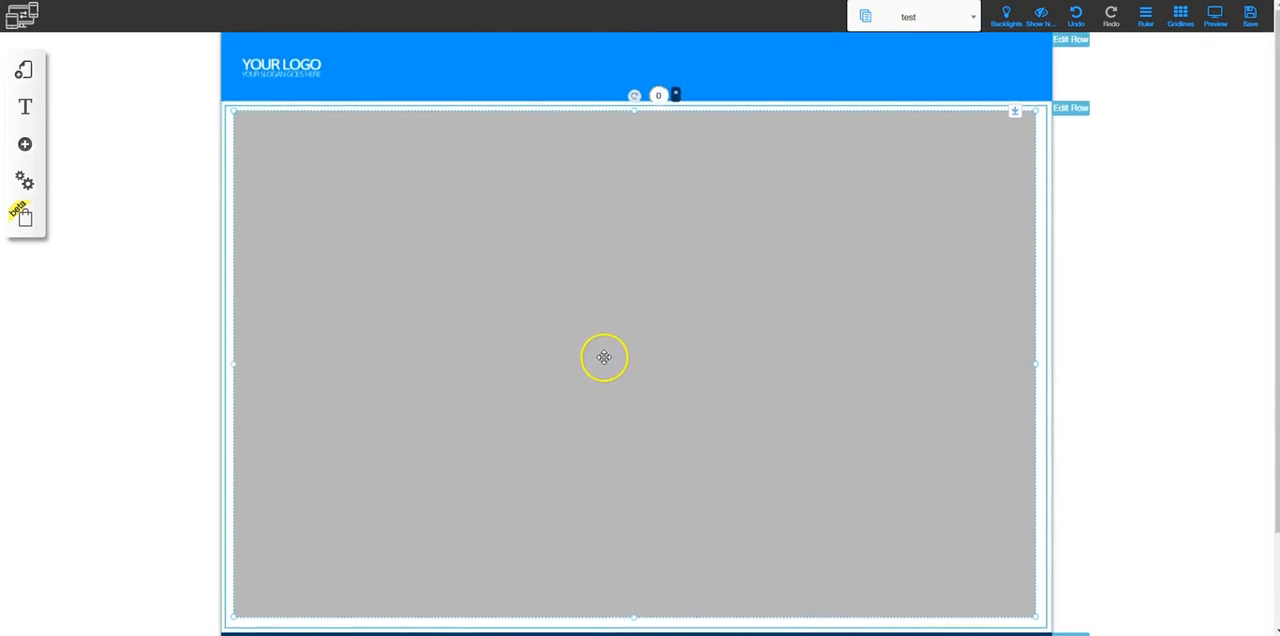
# Configure the webinar element with the ID and secret from the Notepad note and confirm
pyautogui.doubleClick(607, 318)
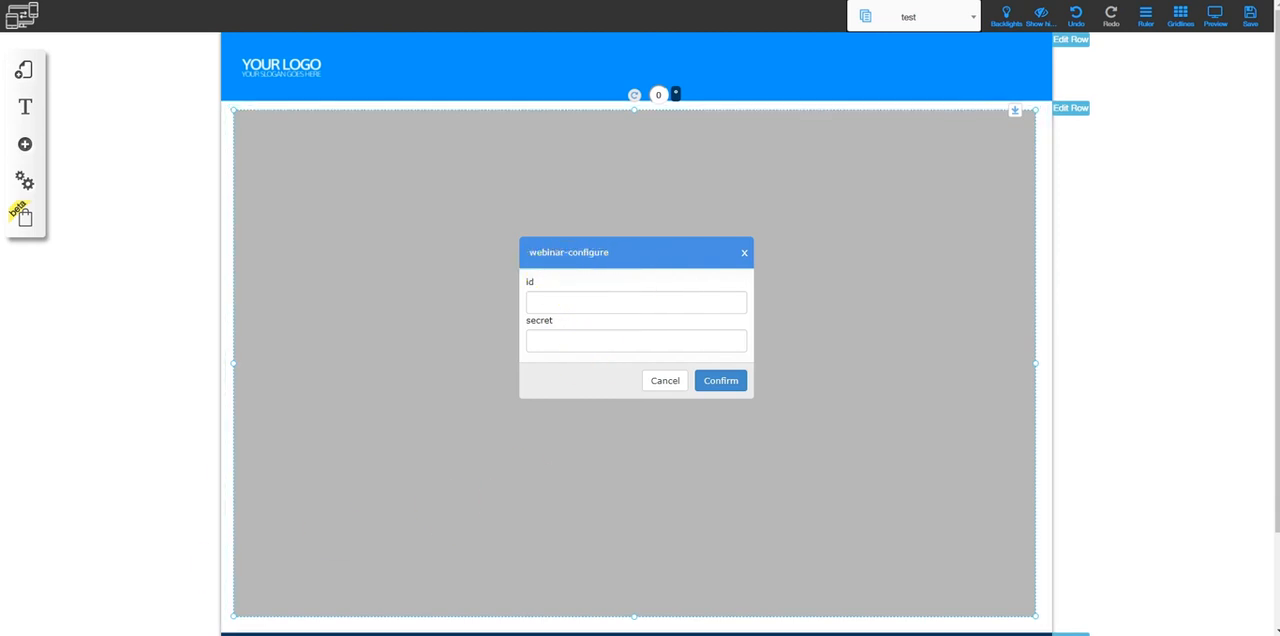
pyautogui.click(180, 634)
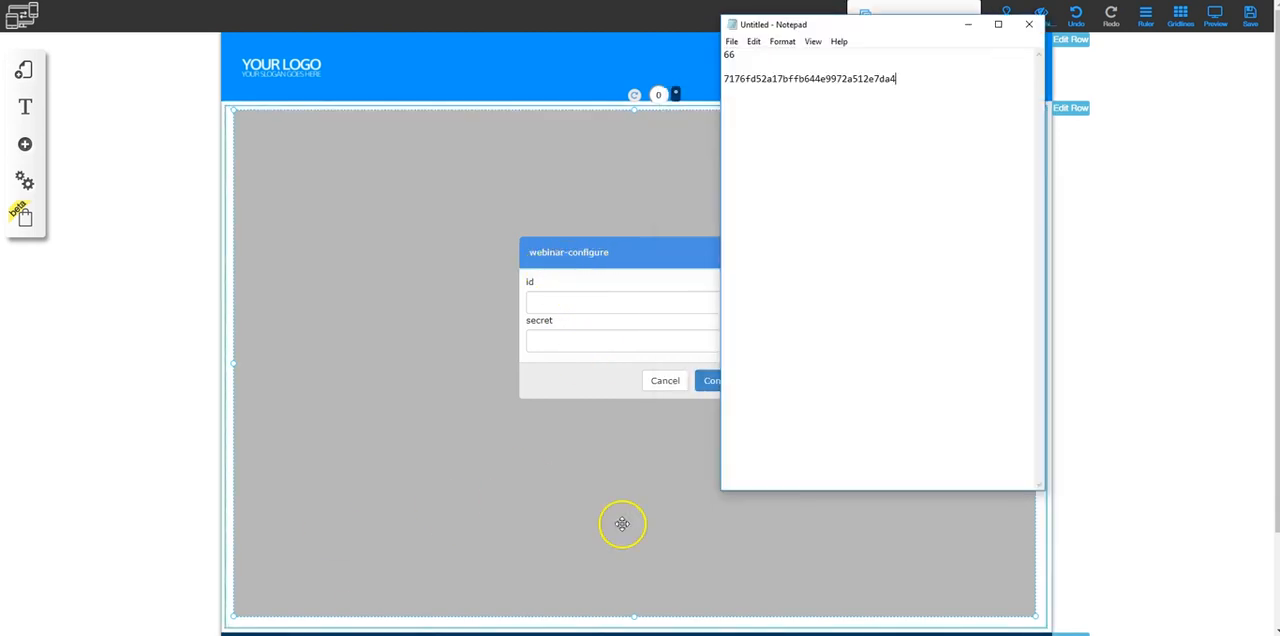
pyautogui.moveTo(896, 79); pyautogui.dragTo(730, 79)
pyautogui.hotkey('ctrl', 'c')
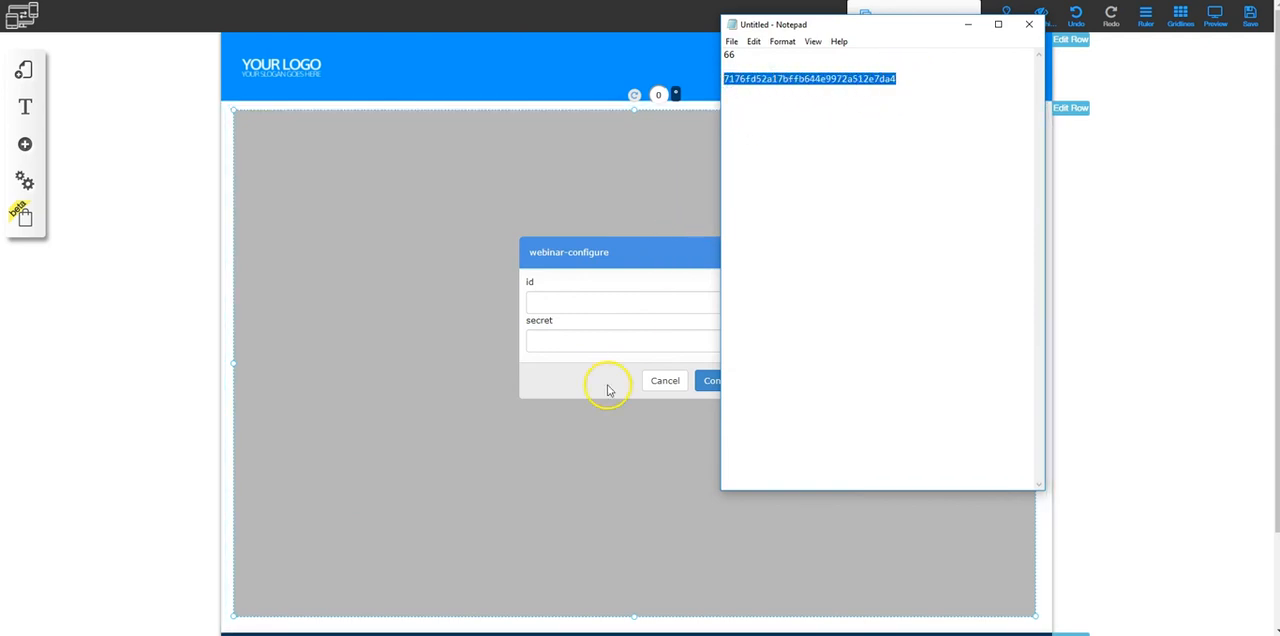
pyautogui.click(563, 301)
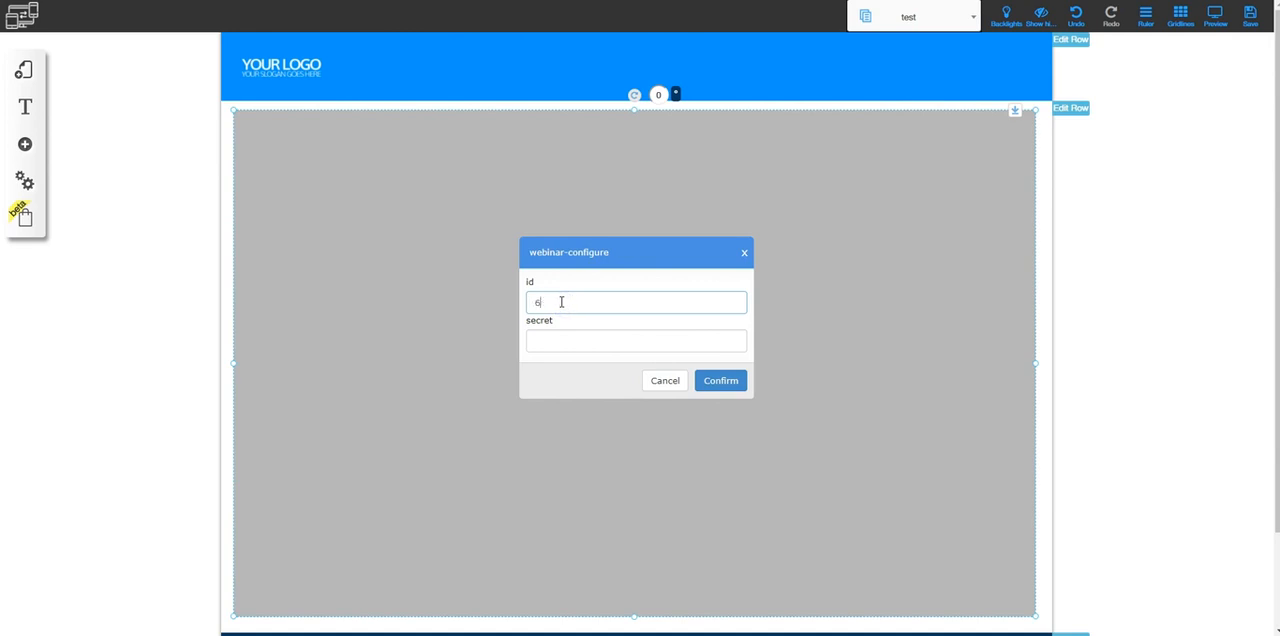
pyautogui.hotkey('ctrl', 'v')
pyautogui.click(728, 380)
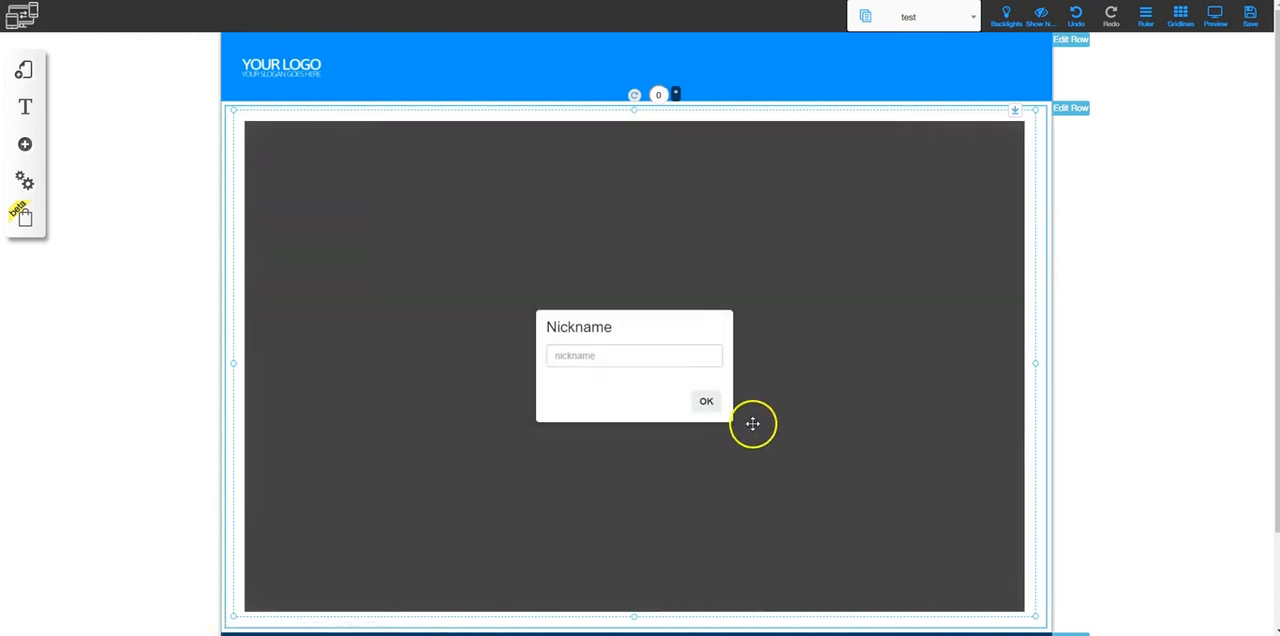
# Save the test page and join the embedded webinar on the published page with a nickname
pyautogui.click(1250, 15)
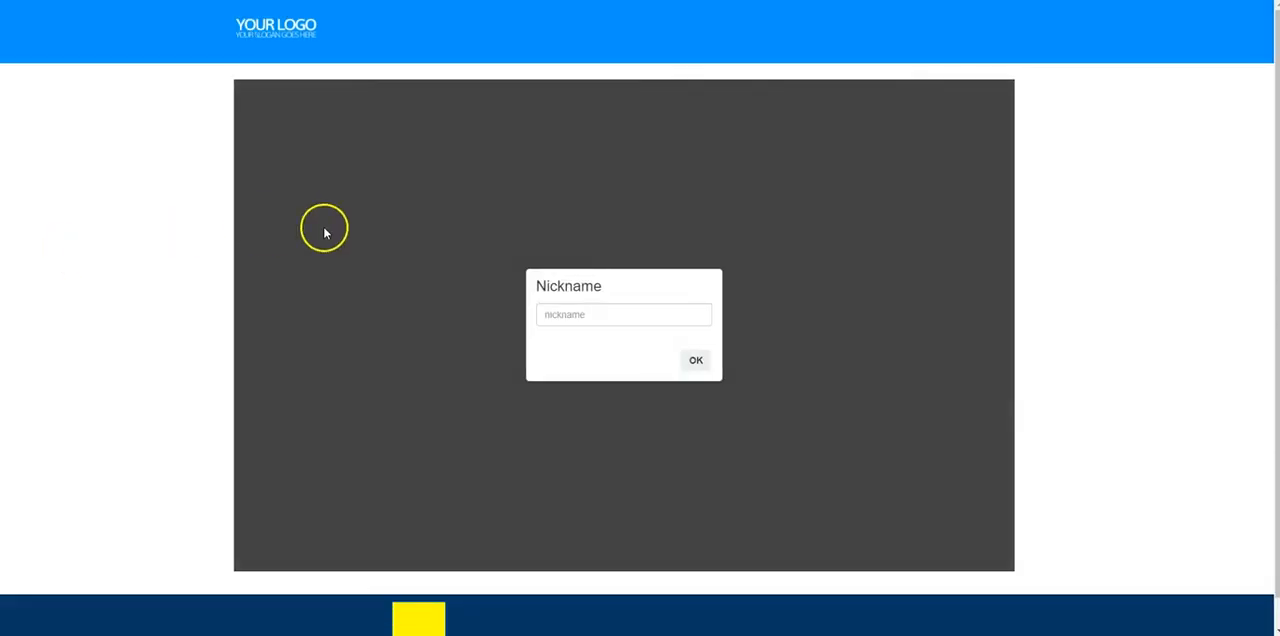
pyautogui.click(591, 314)
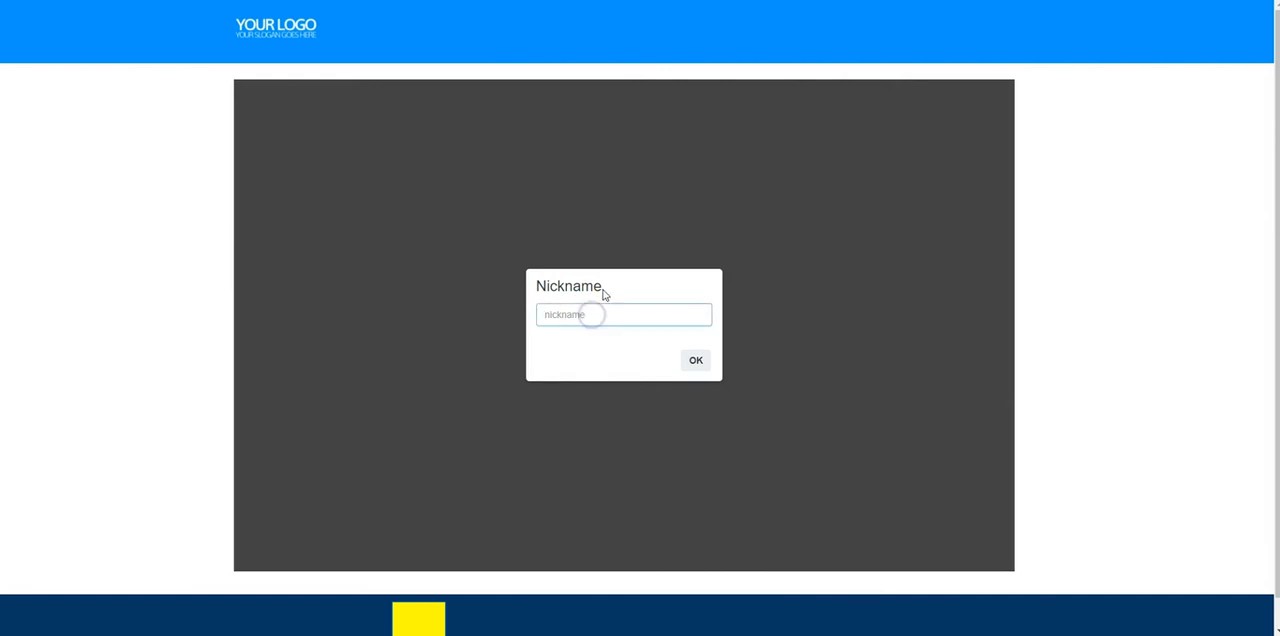
pyautogui.click(696, 360)
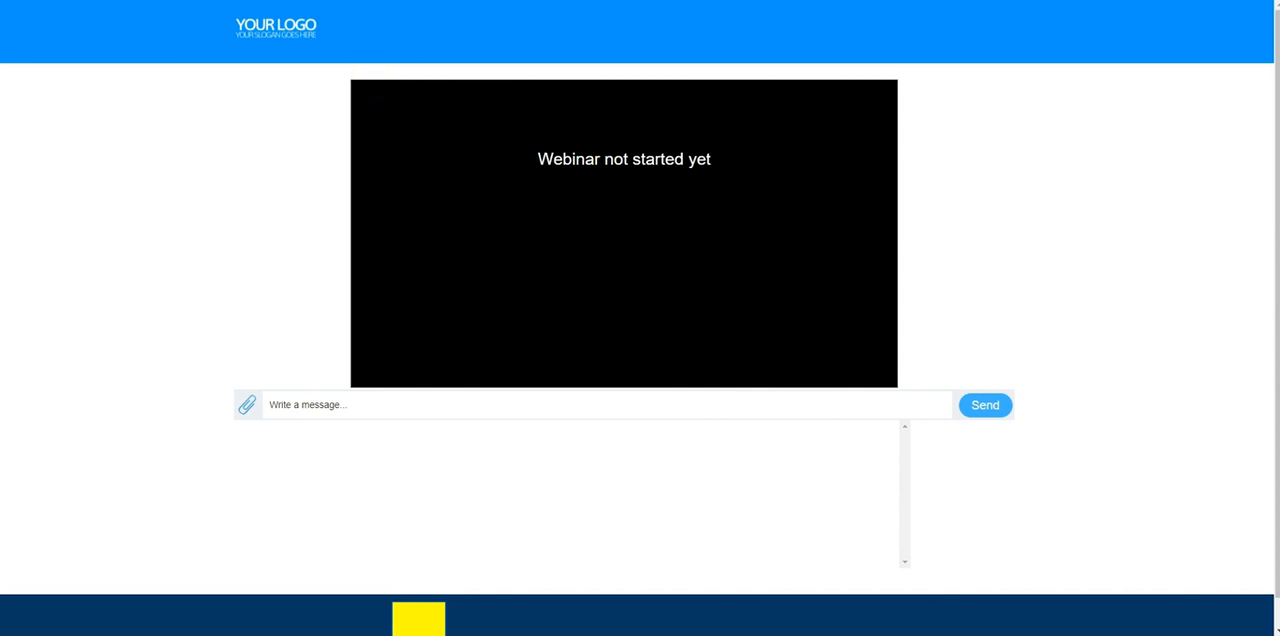
# Arrange the webinar page and the webinar manager side by side, giving the webinar page the wider share
pyautogui.moveTo(340, 1); pyautogui.dragTo(388, 73)
pyautogui.click(1234, 1)
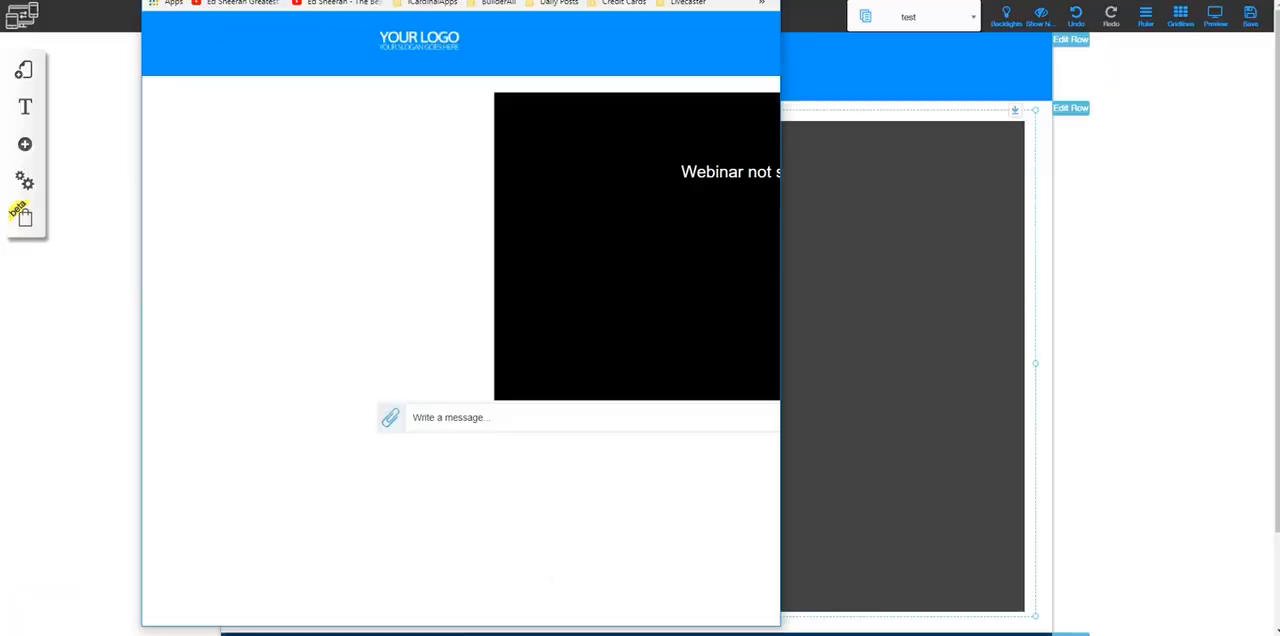
pyautogui.moveTo(475, 1); pyautogui.dragTo(1, 2)
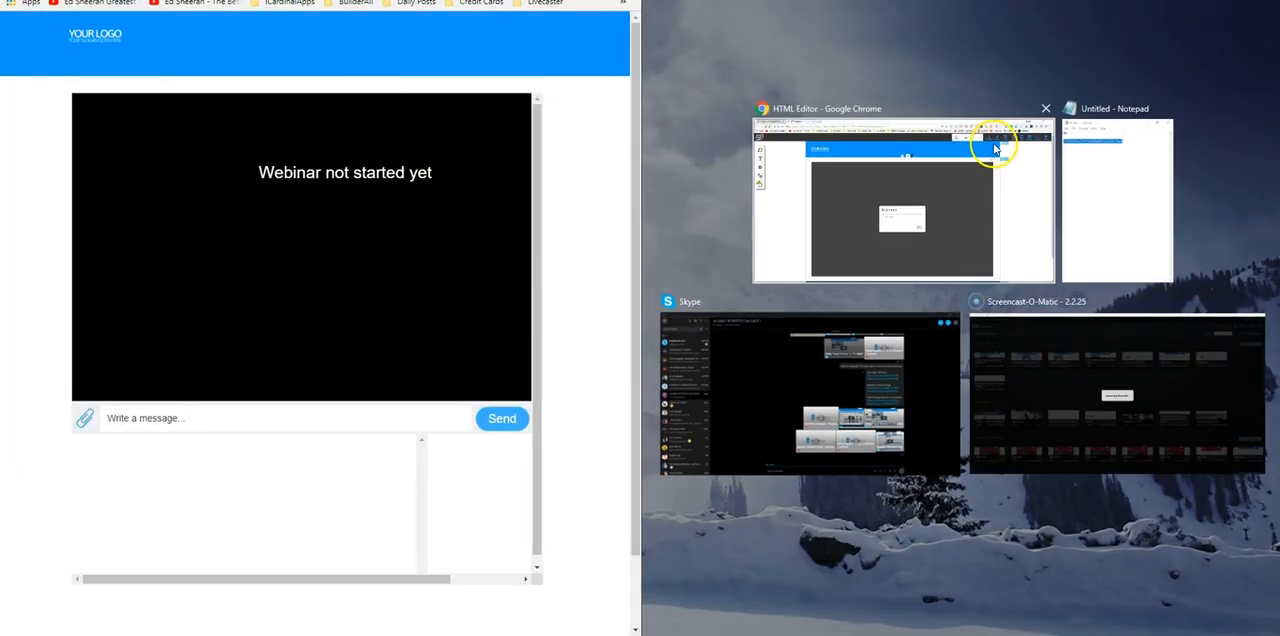
pyautogui.click(895, 183)
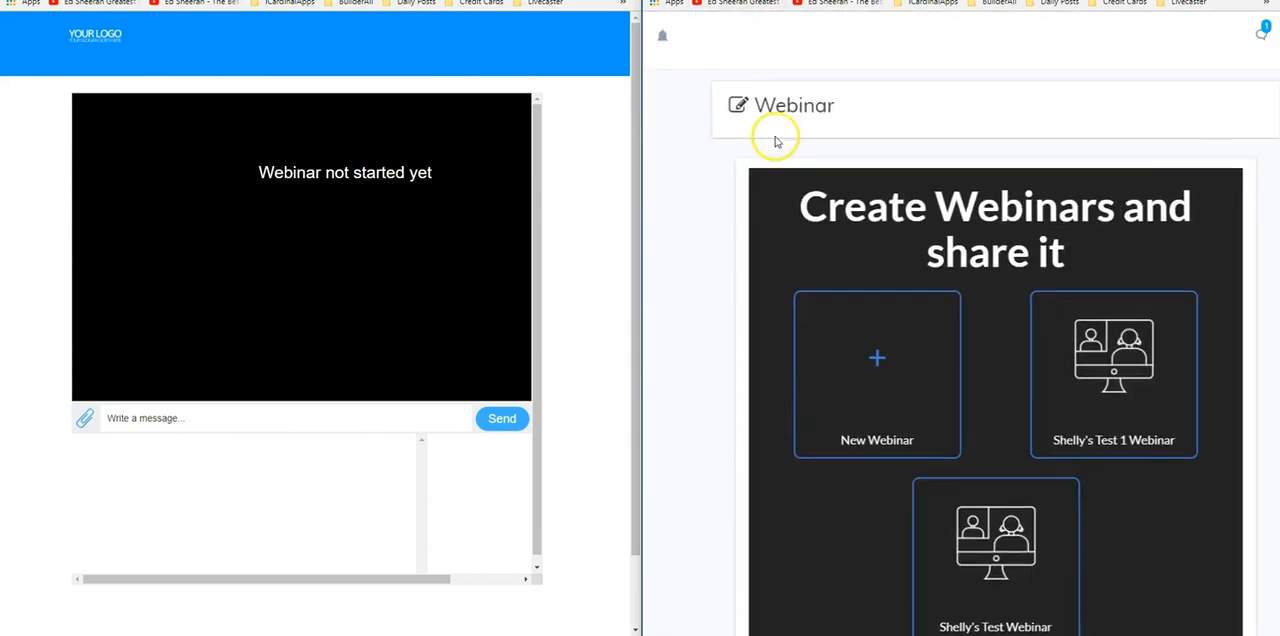
pyautogui.moveTo(1000, 520)
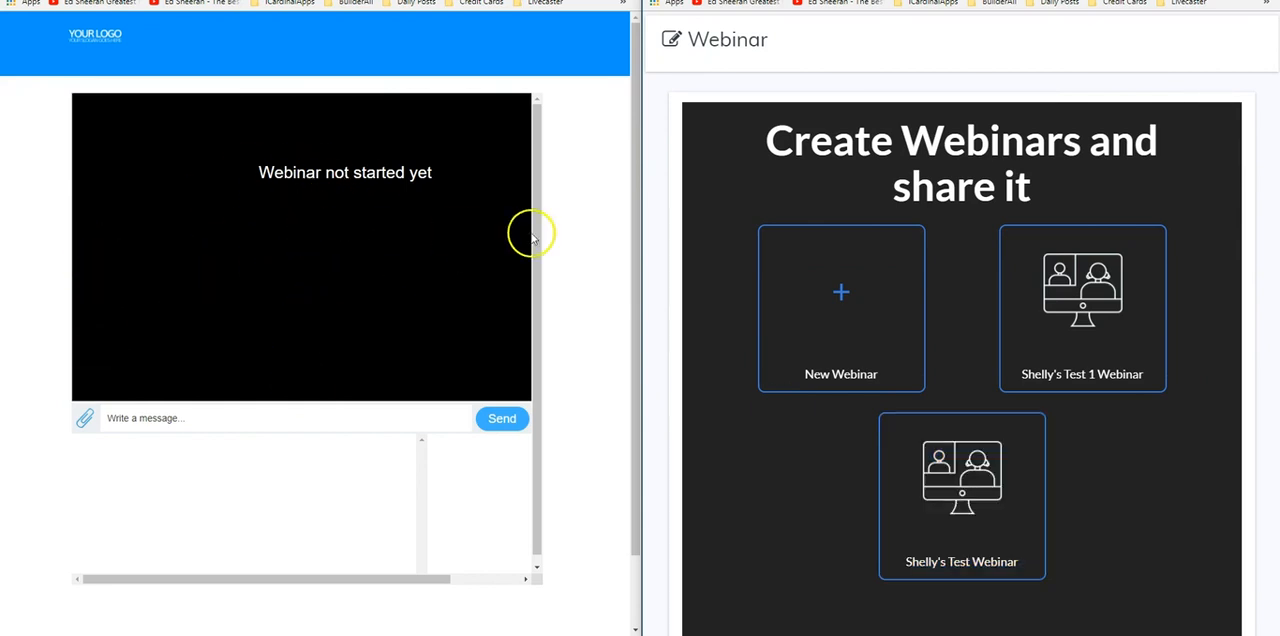
pyautogui.moveTo(640, 206); pyautogui.dragTo(743, 205)
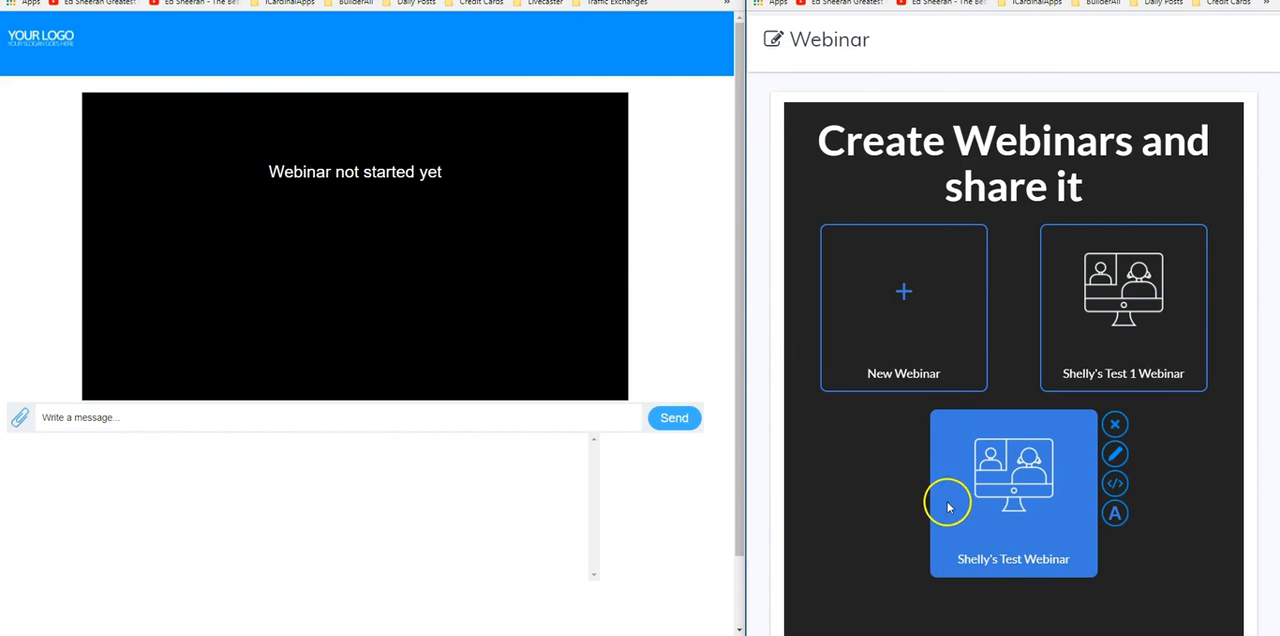
# Start the test webinar manually from its schedule settings and mute the video playing on the webinar page
pyautogui.click(1115, 455)
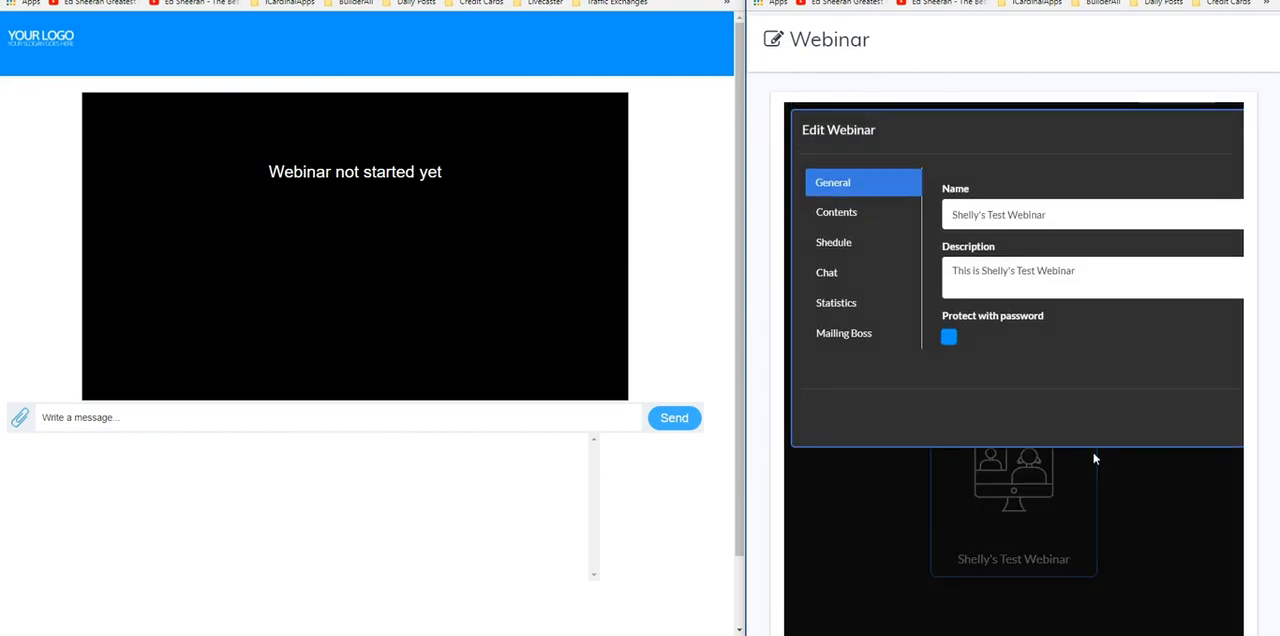
pyautogui.click(834, 242)
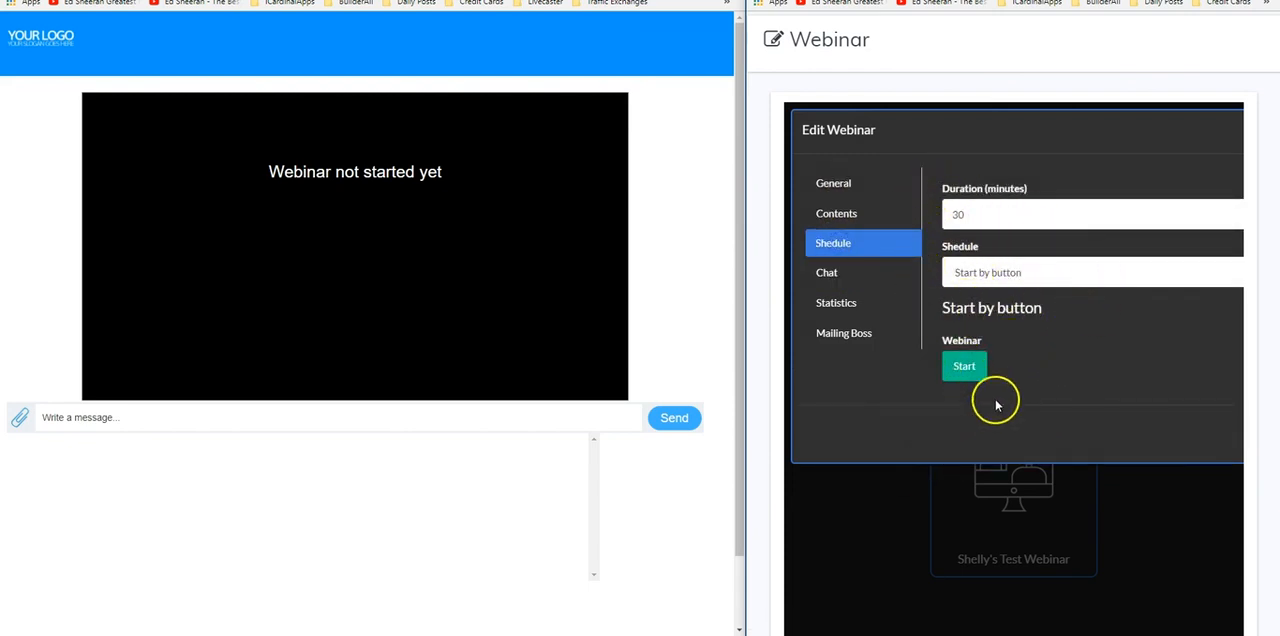
pyautogui.click(963, 365)
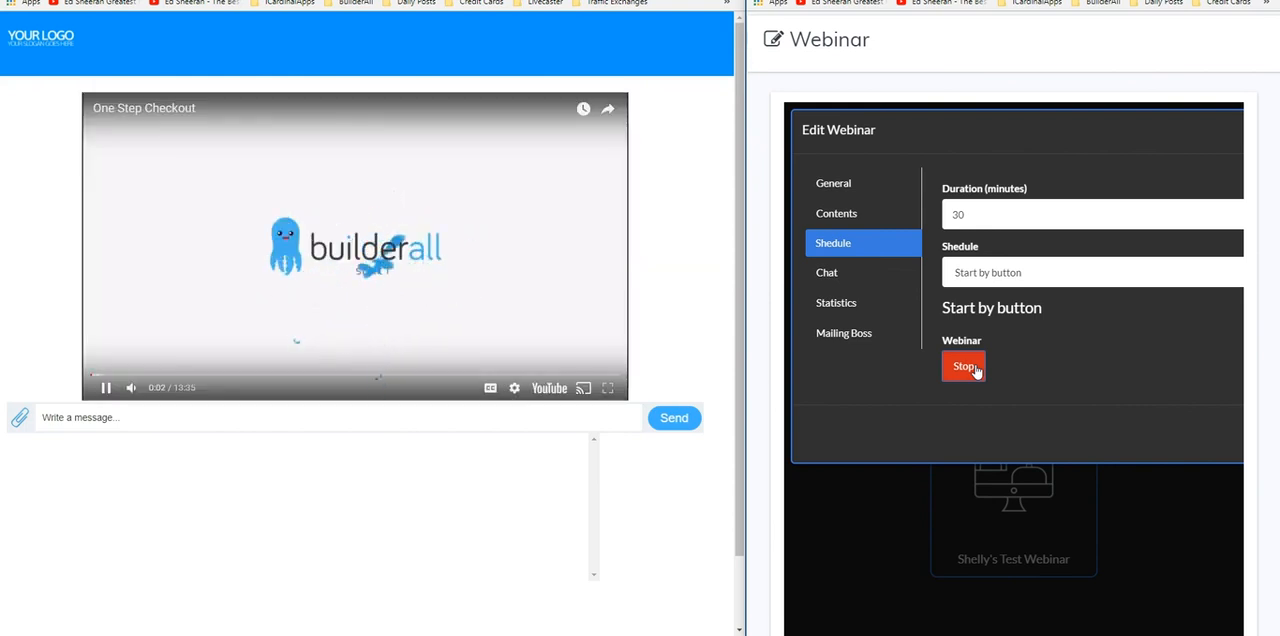
pyautogui.click(131, 390)
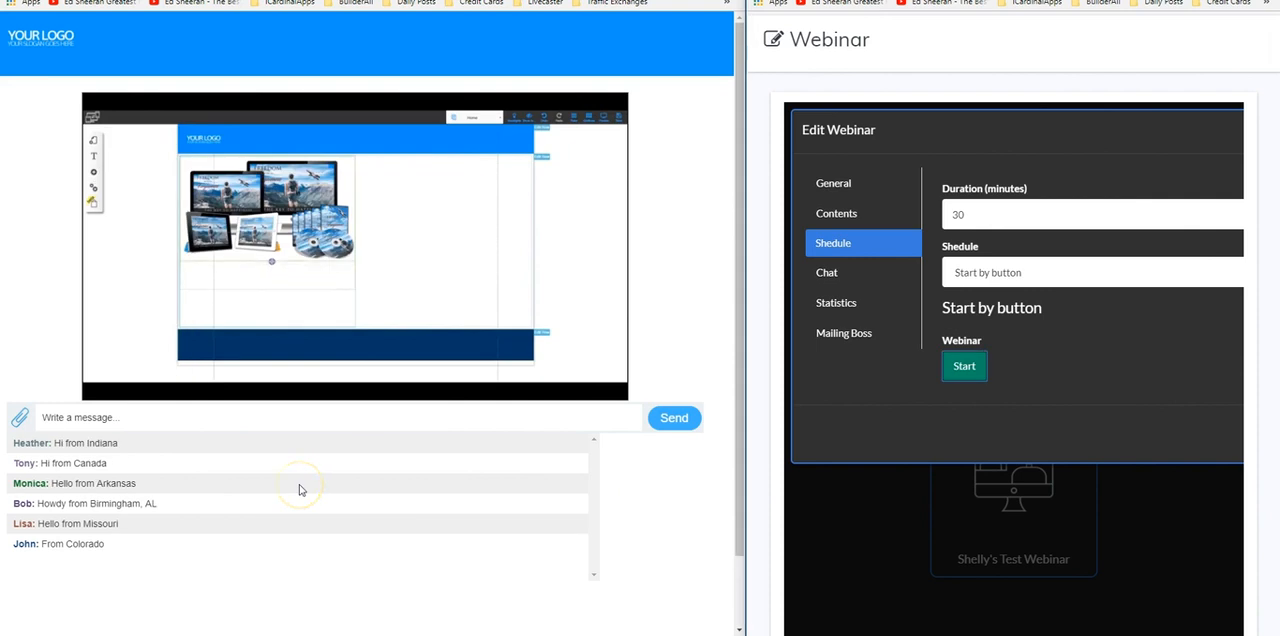
# Stop the webinar and start it again, checking the webinar page, and close the webinar's settings
pyautogui.click(964, 366)
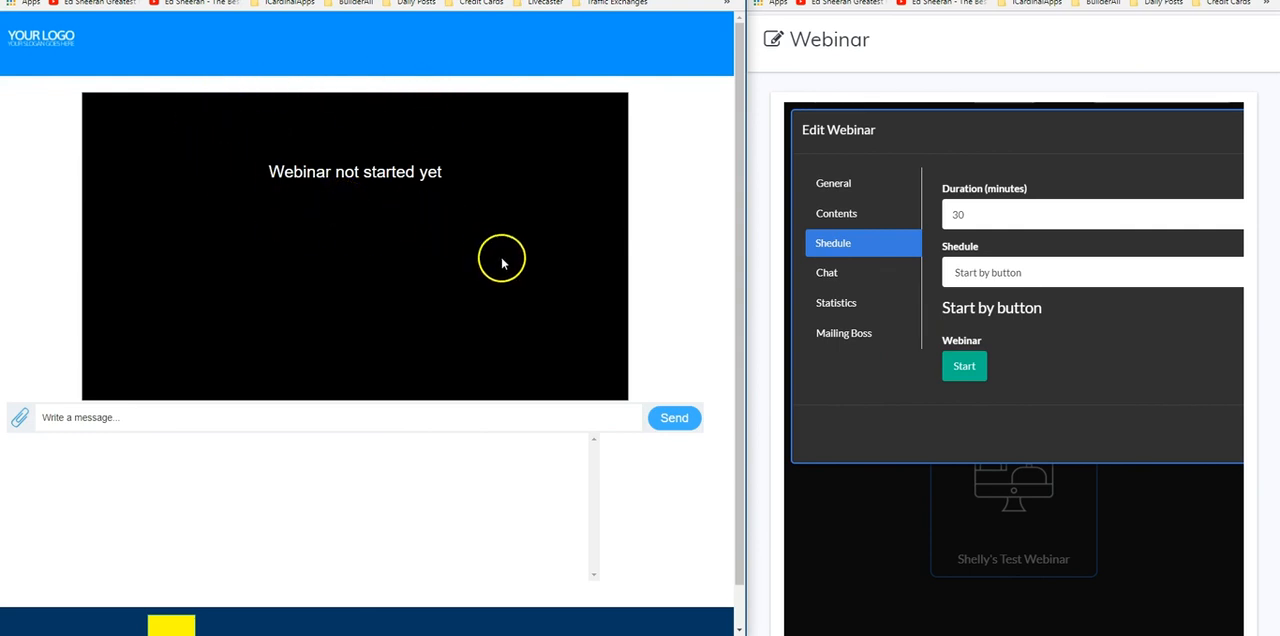
pyautogui.click(966, 367)
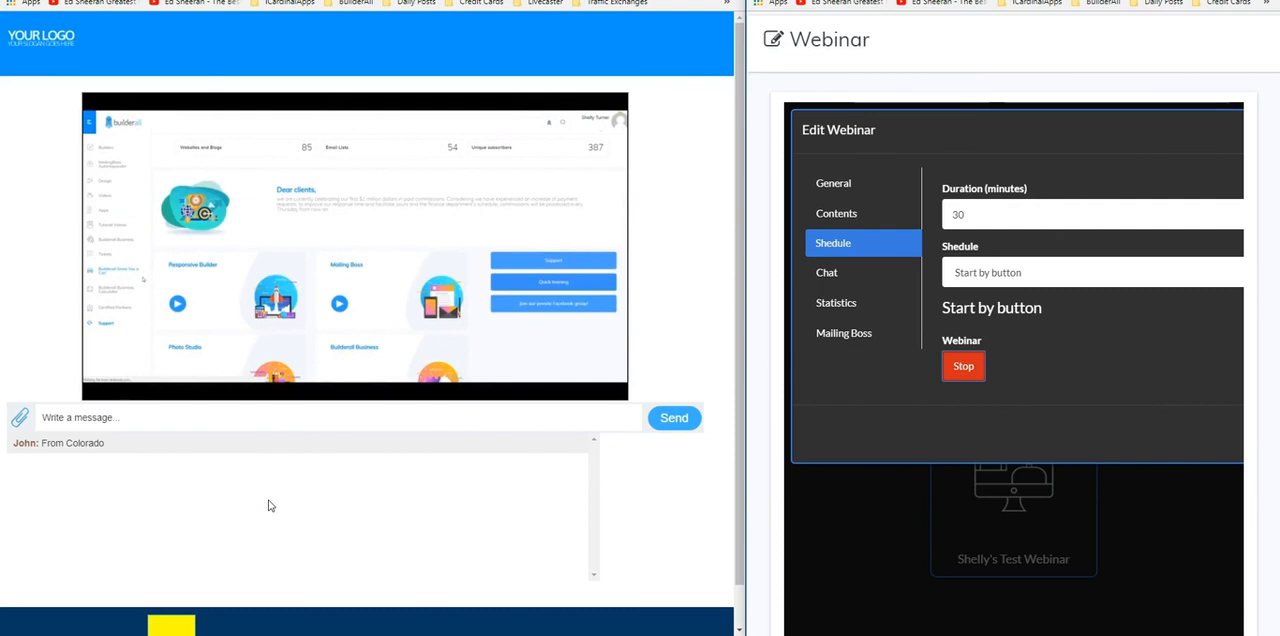
pyautogui.click(271, 508)
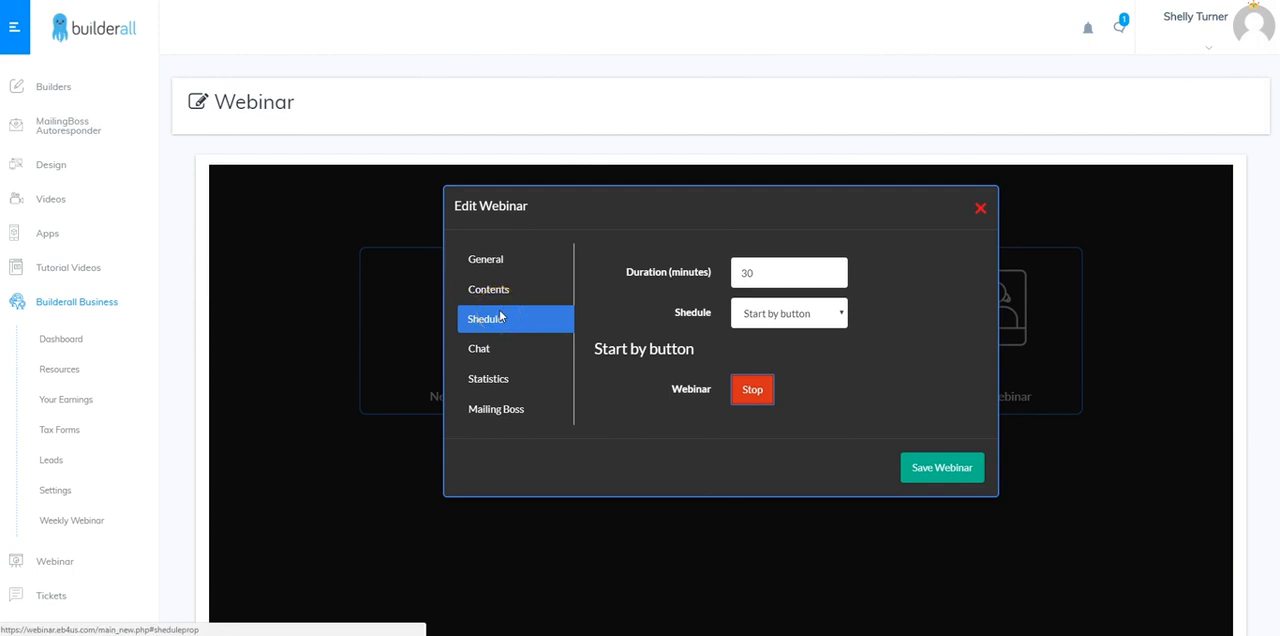
pyautogui.click(980, 210)
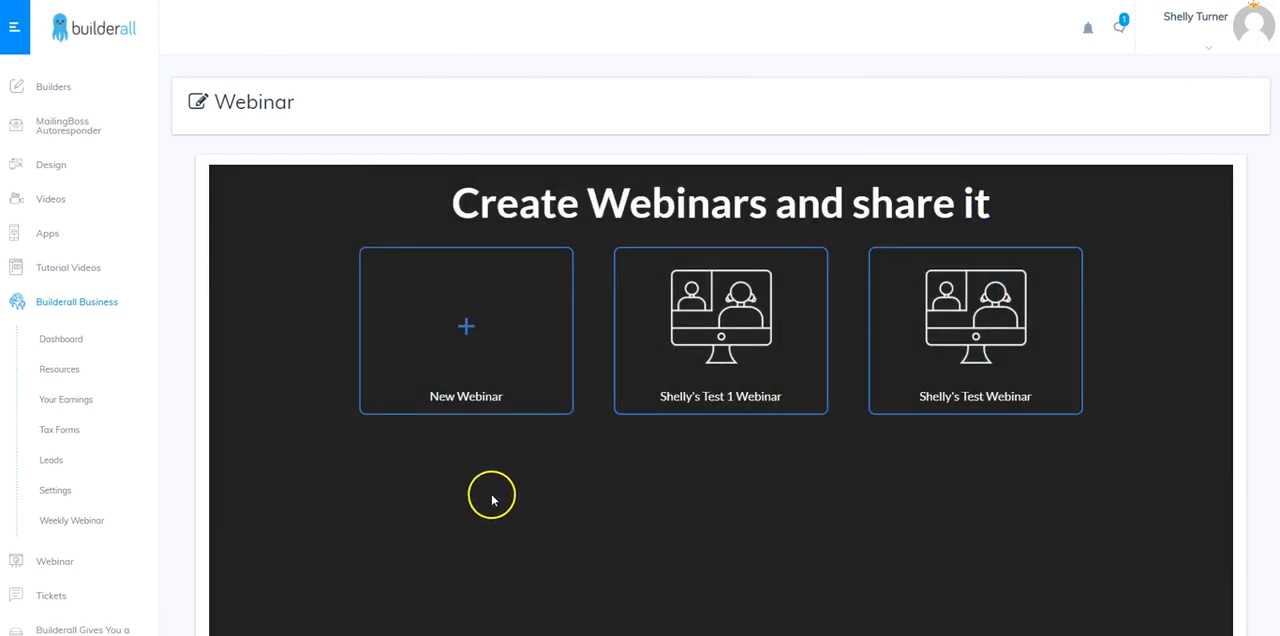
# Reopen the test webinar's settings and examine the available content sources and schedule options
pyautogui.moveTo(1046, 319)
pyautogui.click(1100, 290)
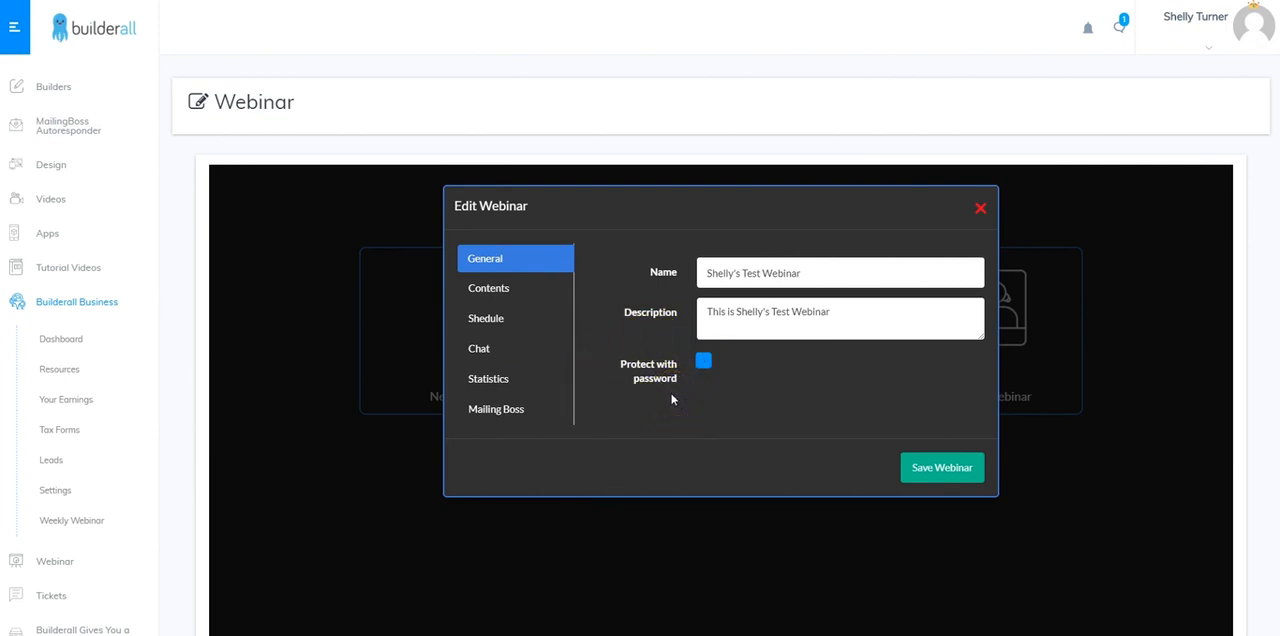
pyautogui.click(498, 297)
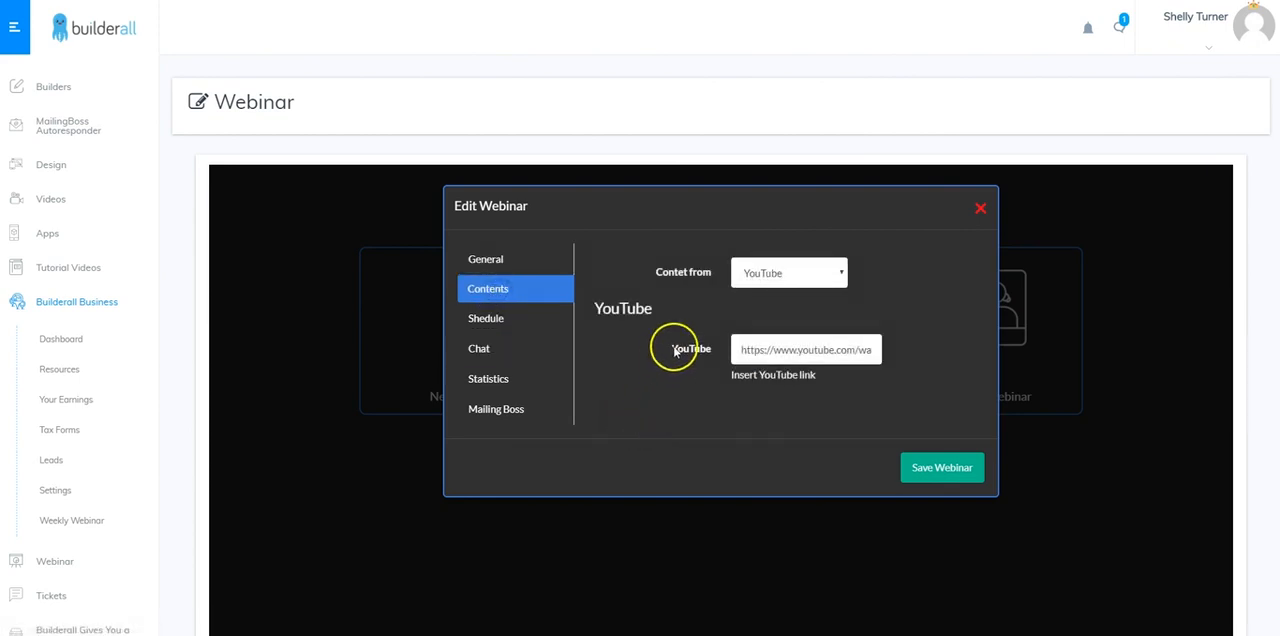
pyautogui.click(780, 279)
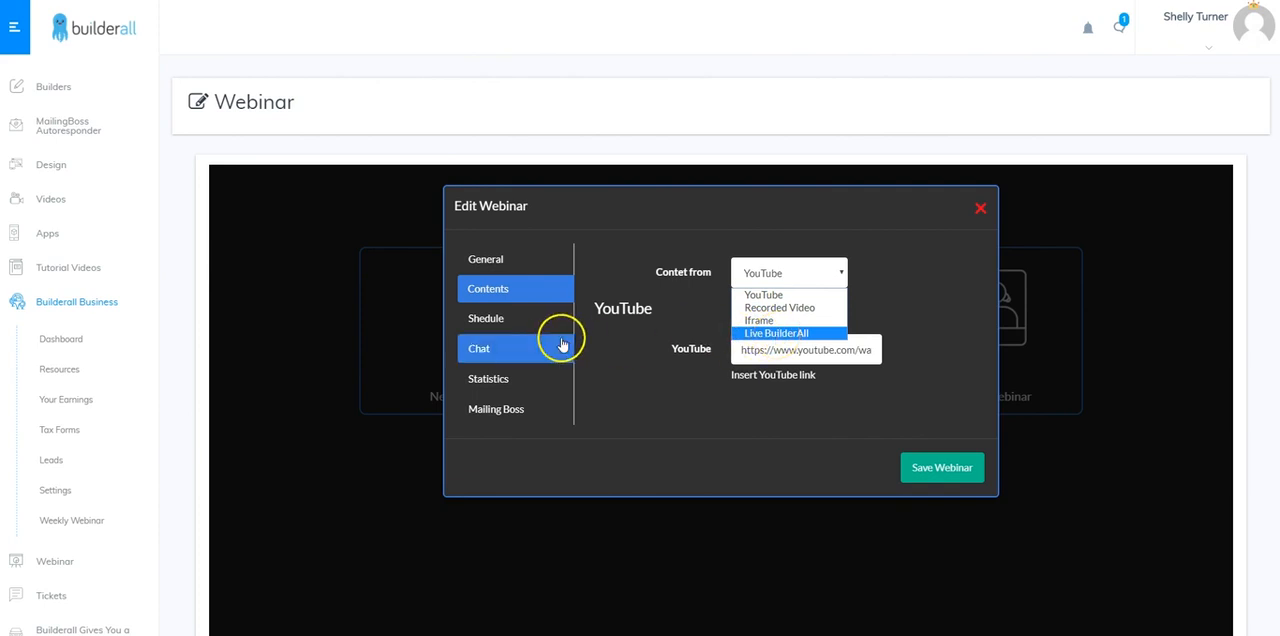
pyautogui.click(700, 380)
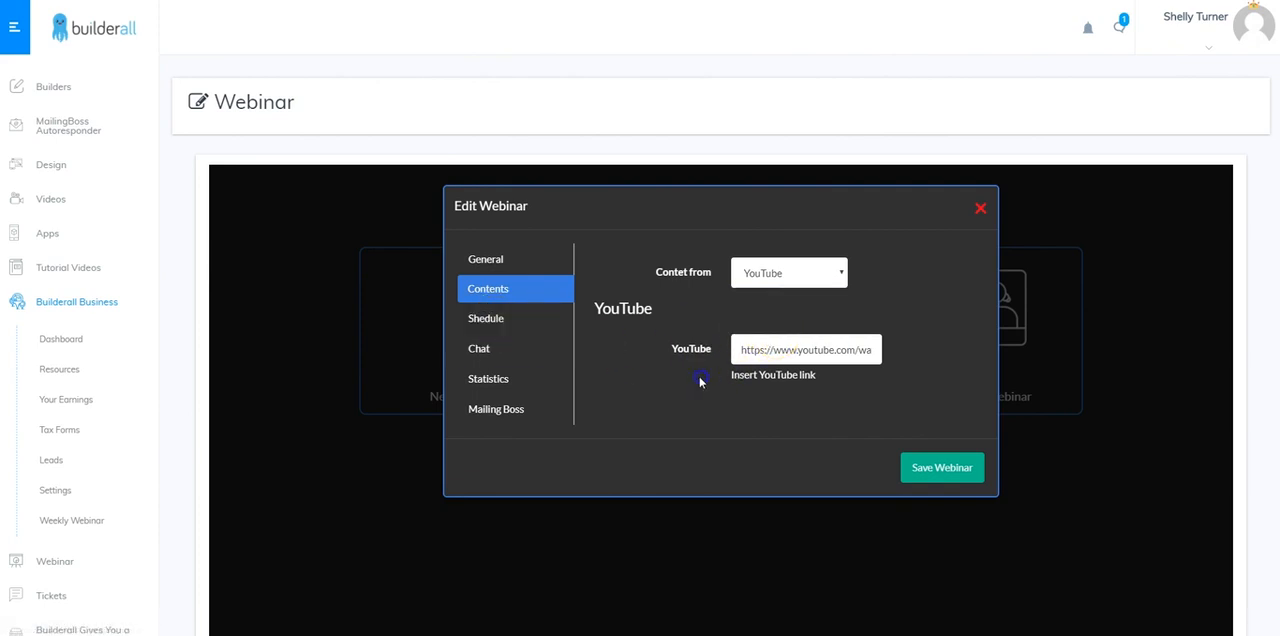
pyautogui.click(502, 320)
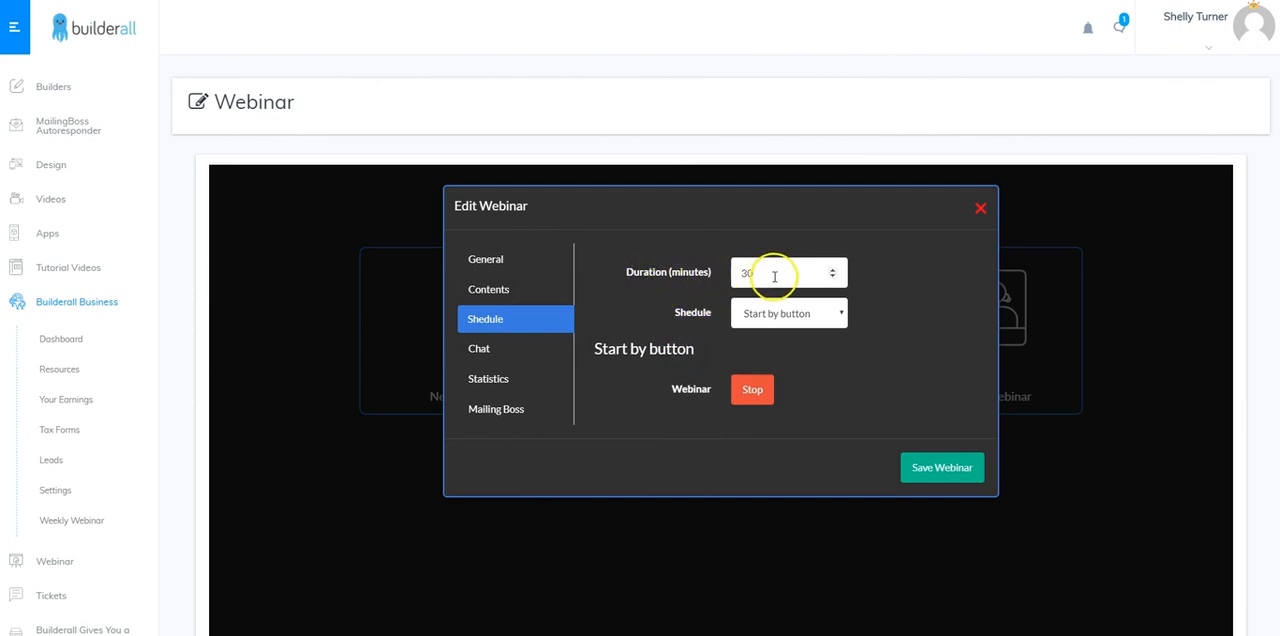
pyautogui.click(805, 316)
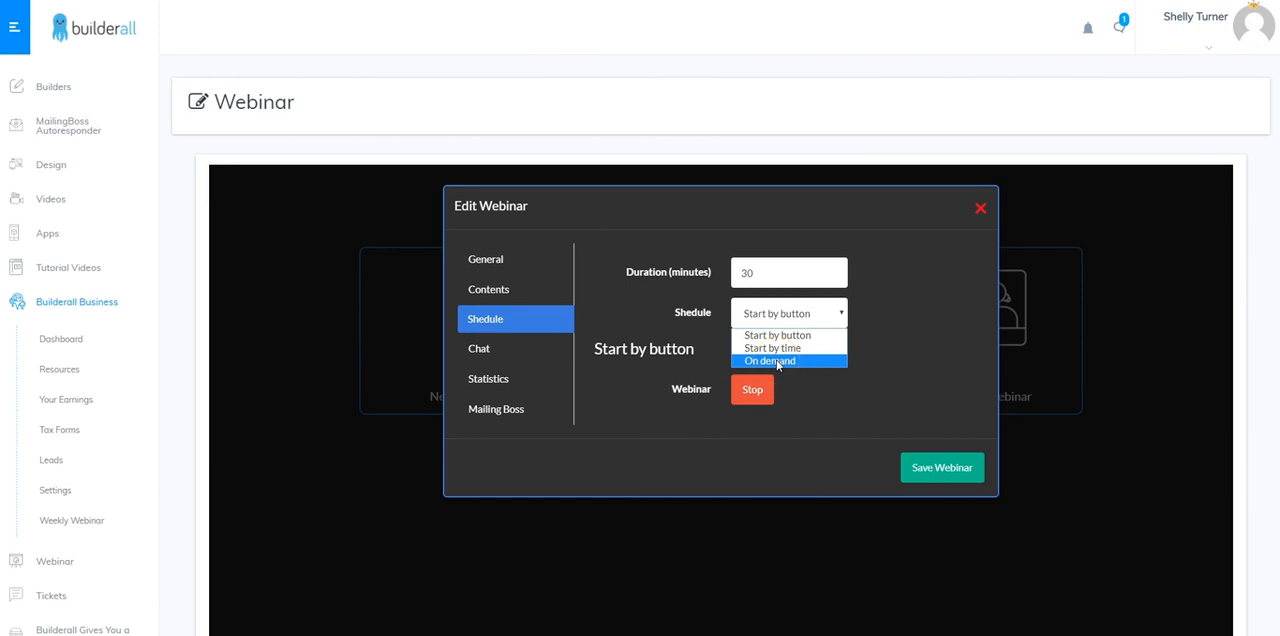
# Examine the webinar's chat settings and the list of timed ghost user messages
pyautogui.click(492, 352)
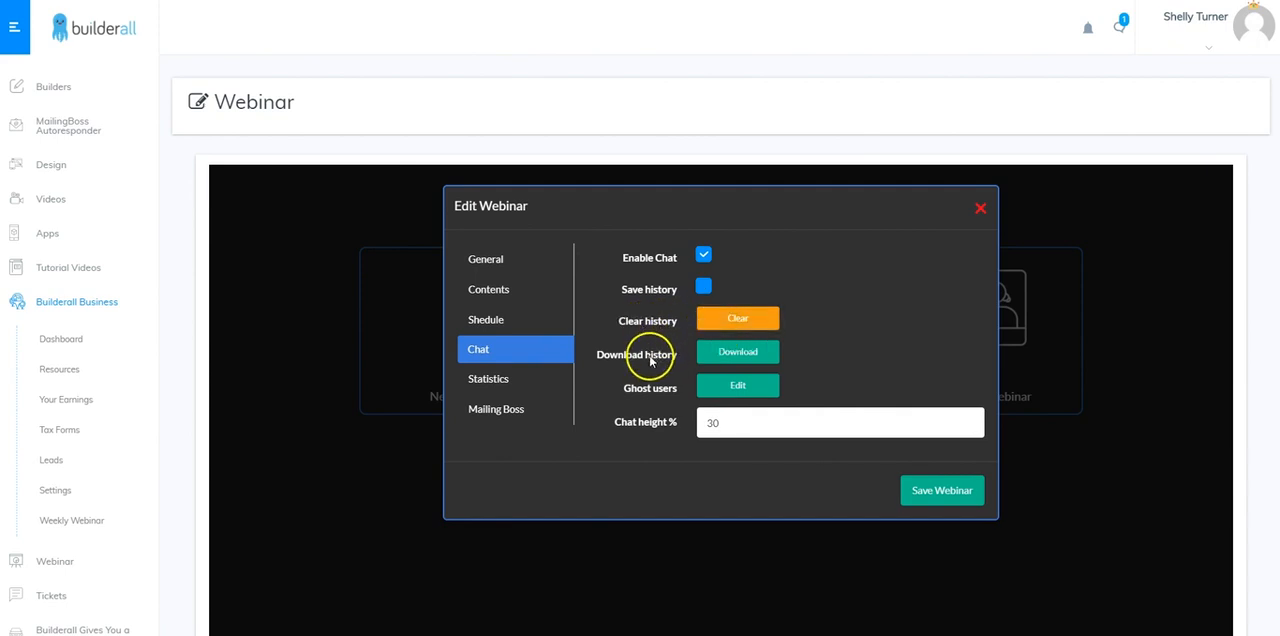
pyautogui.click(740, 387)
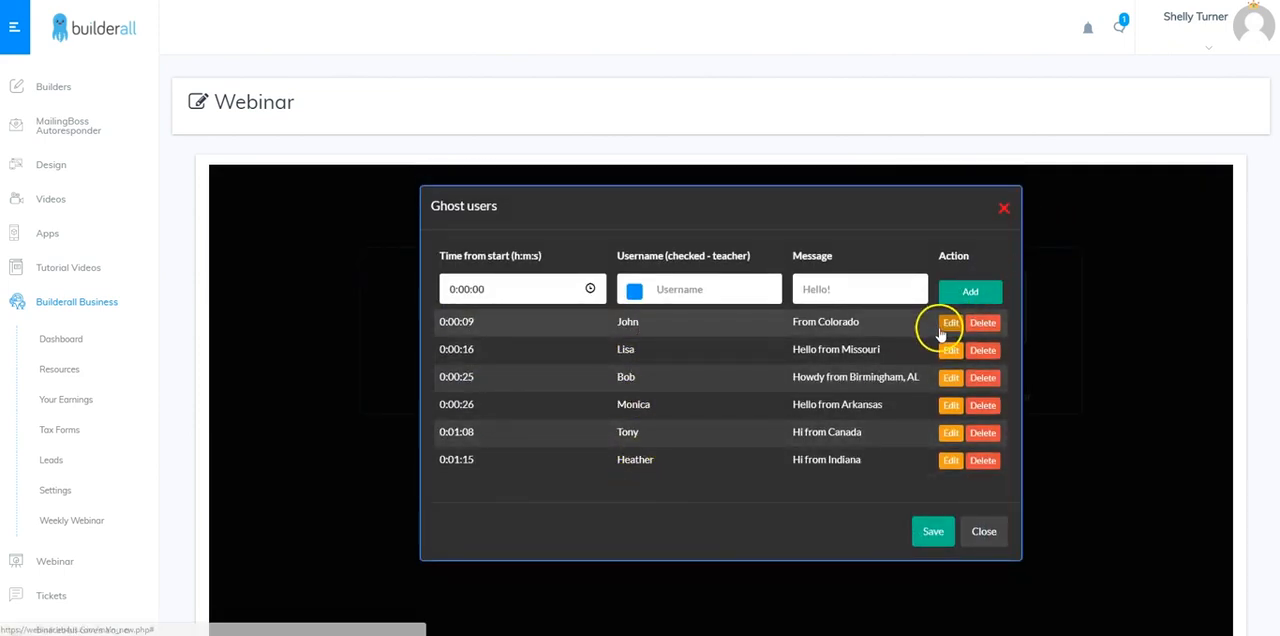
pyautogui.click(1005, 210)
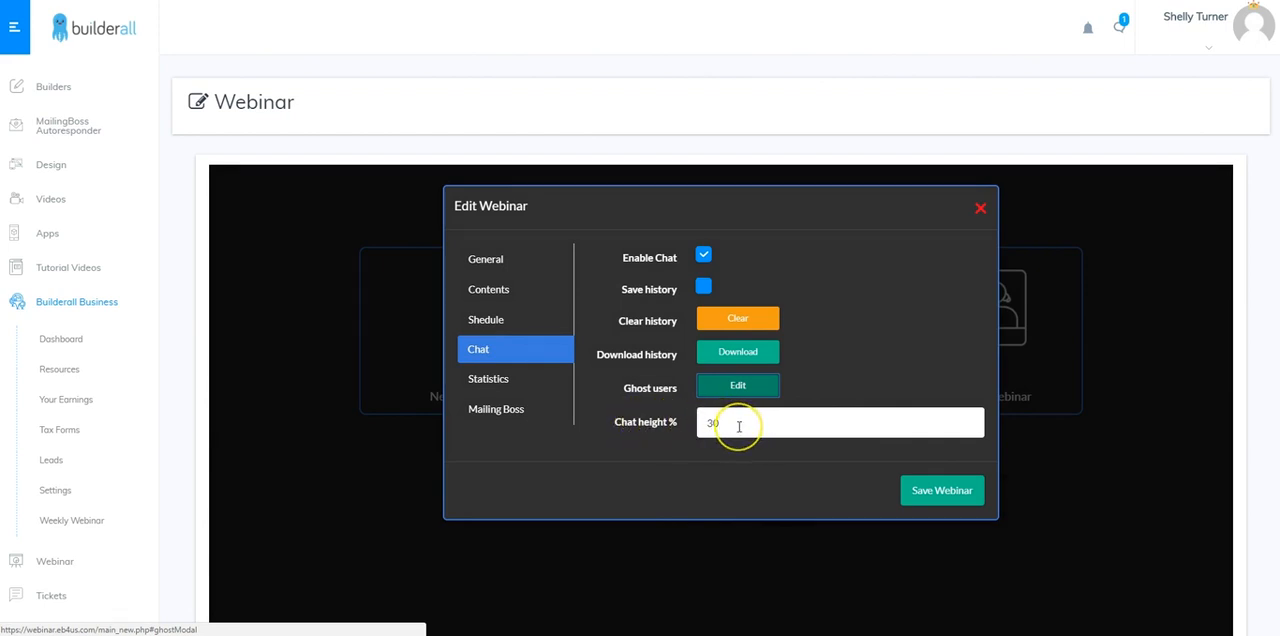
# Review the webinar's statistics and Mailing Boss settings, and save the webinar
pyautogui.click(501, 378)
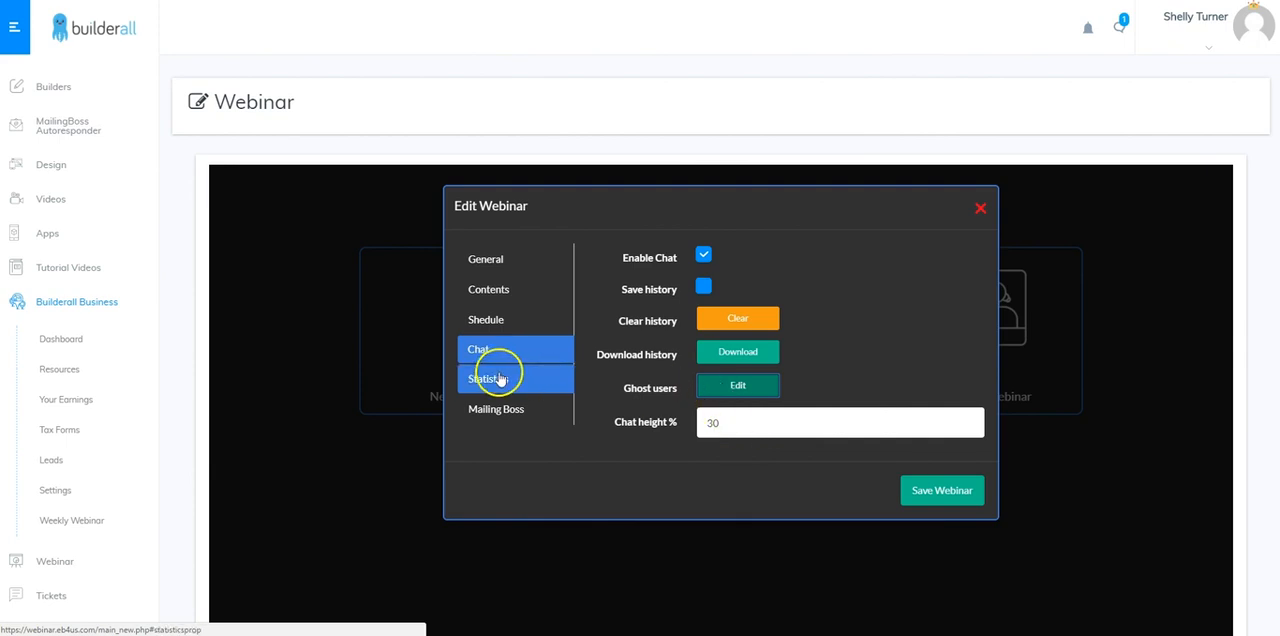
pyautogui.click(501, 378)
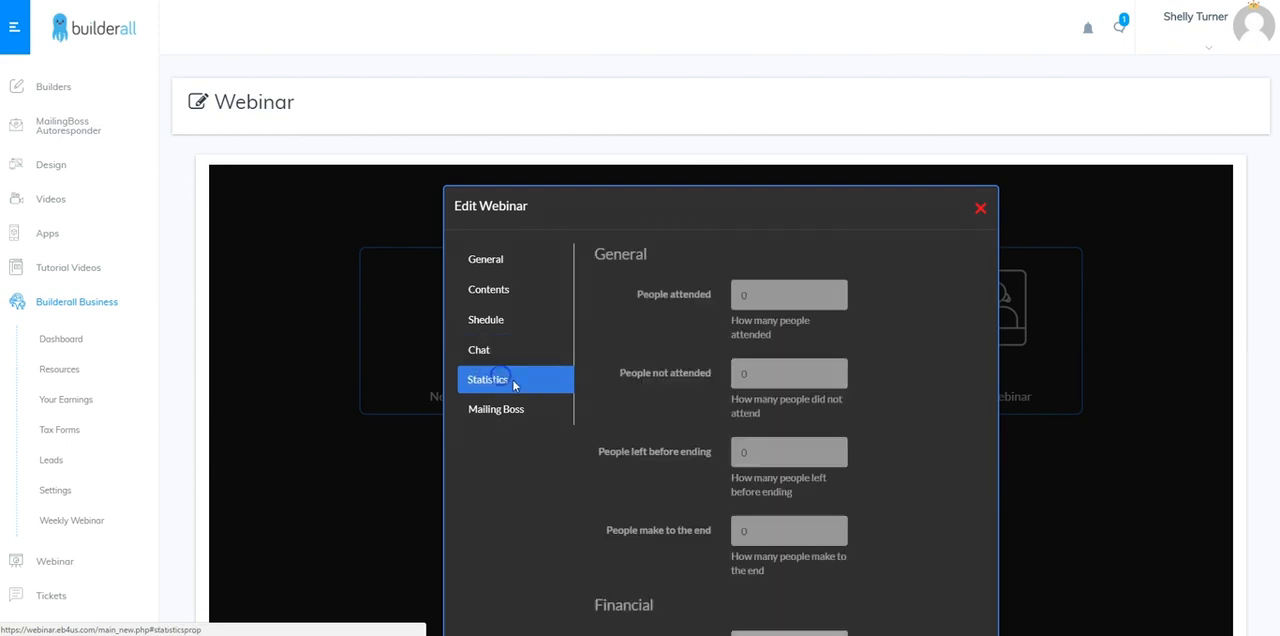
pyautogui.click(552, 411)
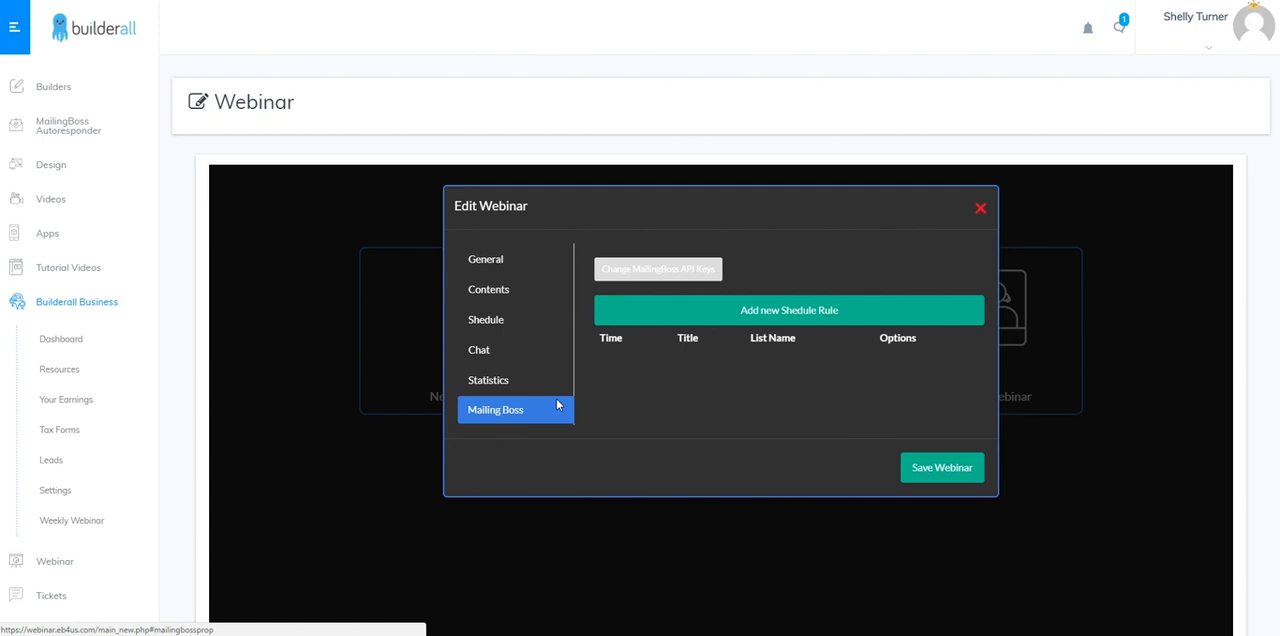
pyautogui.click(558, 403)
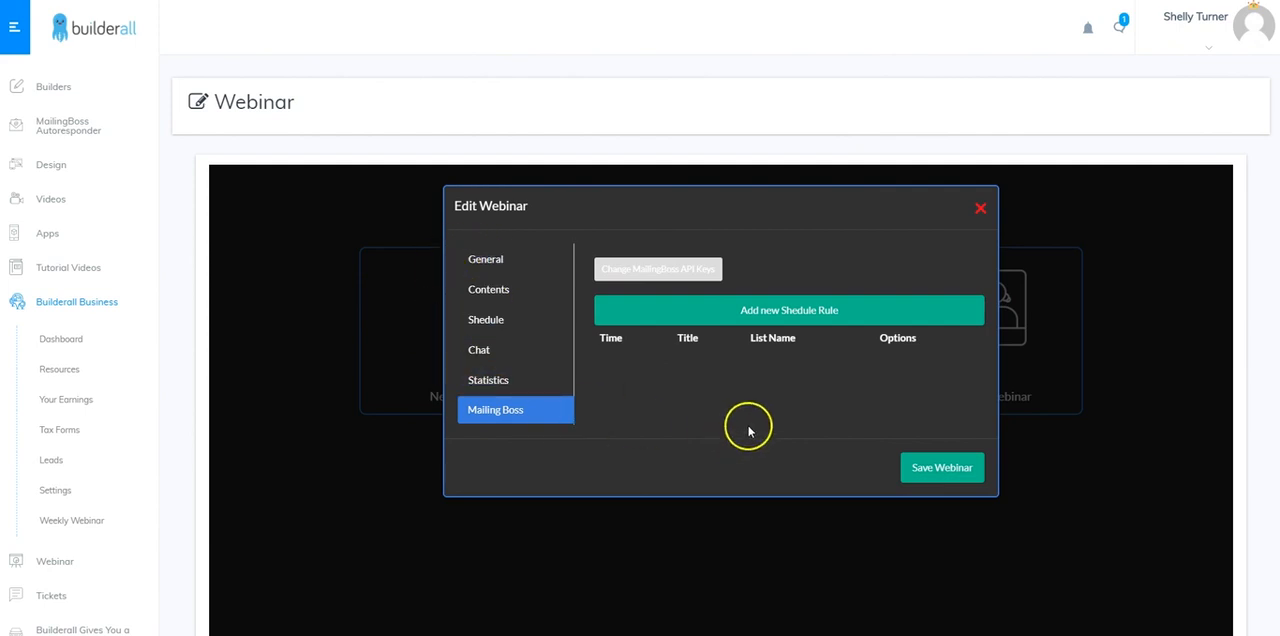
pyautogui.click(935, 472)
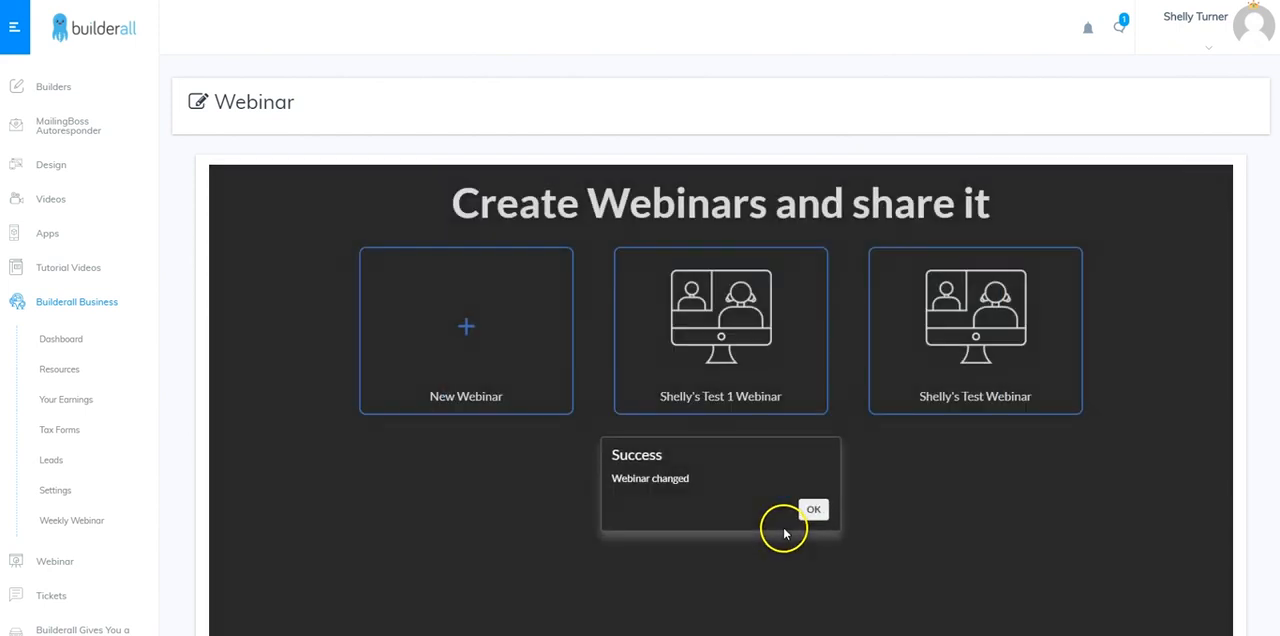
pyautogui.click(813, 510)
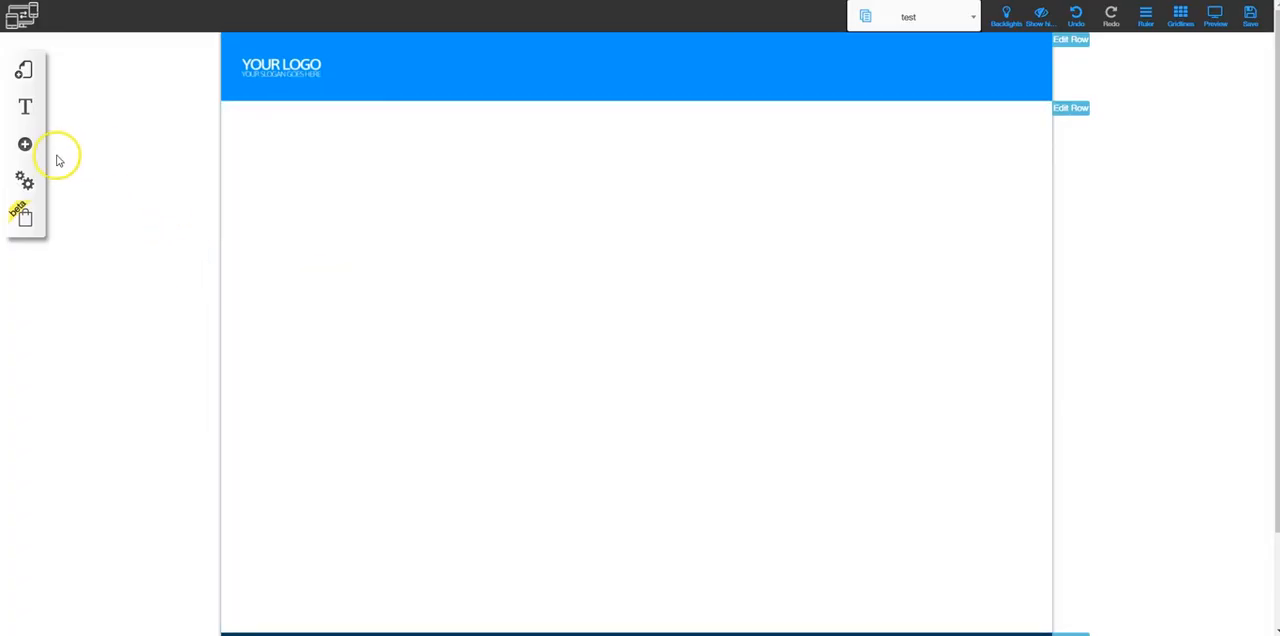
# Add the Webinar app element to the test page in the website builder and move it to the content row's upper-left corner
pyautogui.click(28, 146)
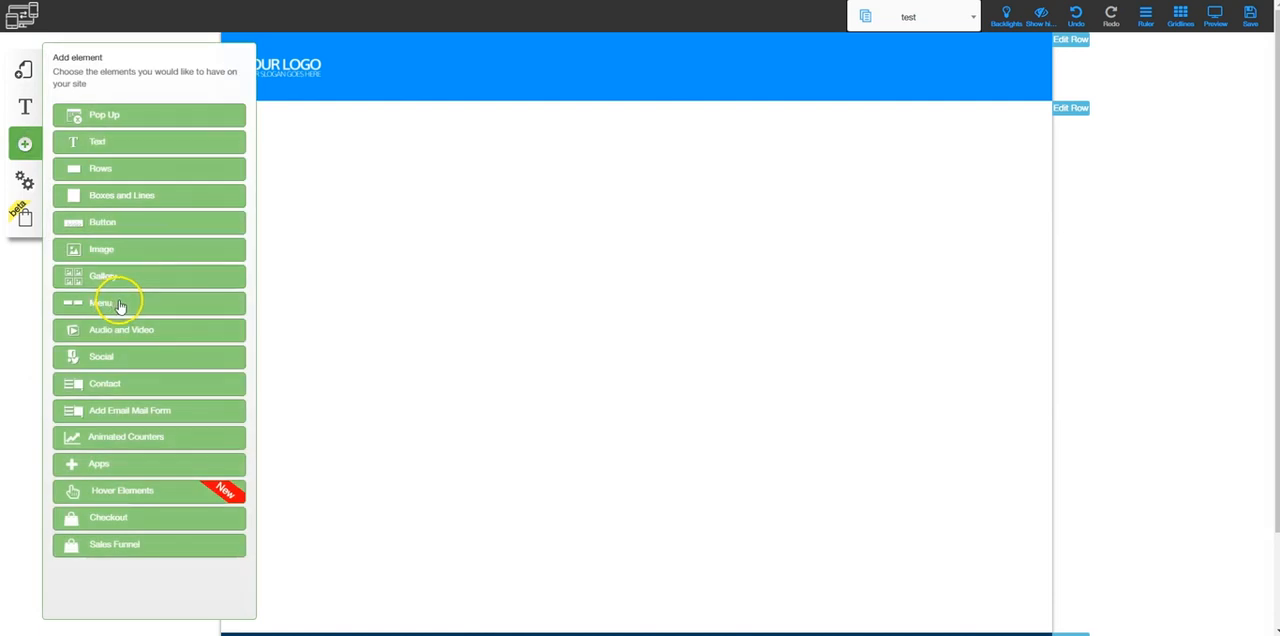
pyautogui.click(101, 465)
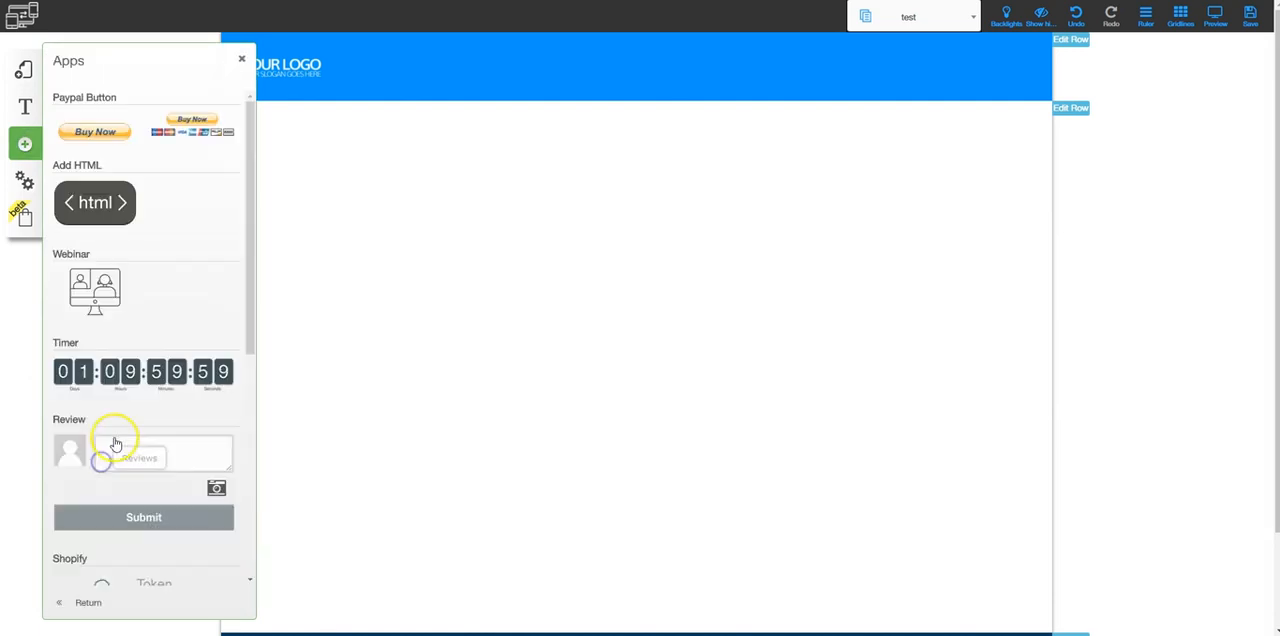
pyautogui.click(100, 283)
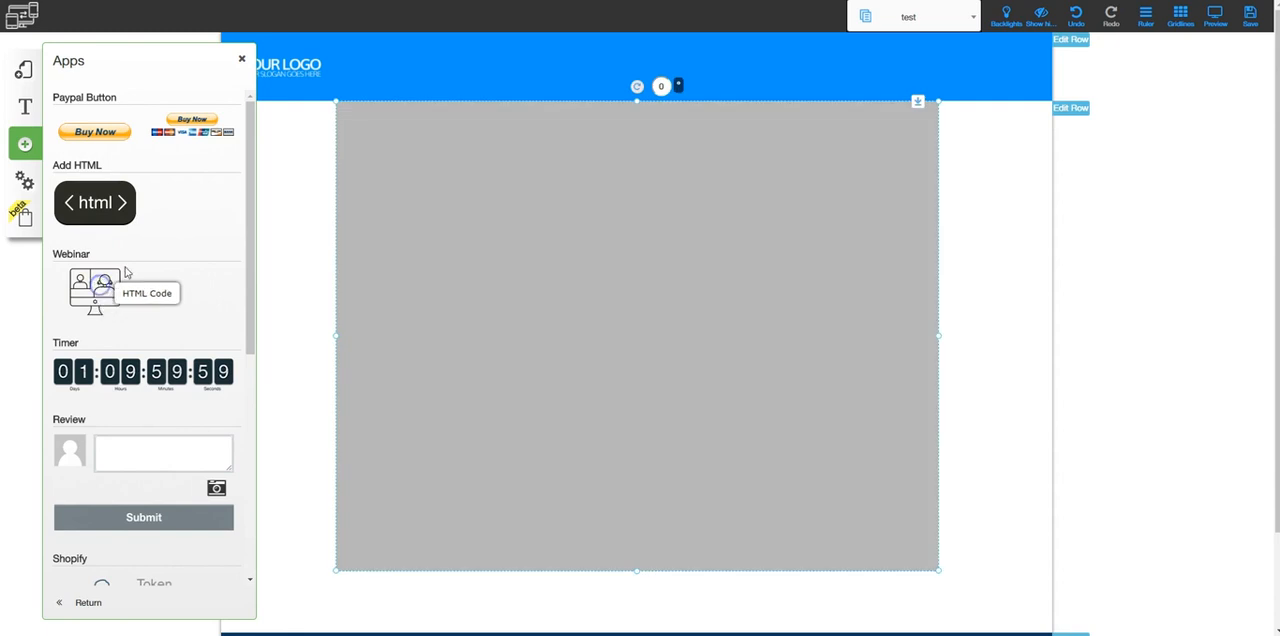
pyautogui.click(242, 58)
pyautogui.moveTo(406, 177); pyautogui.dragTo(306, 188)
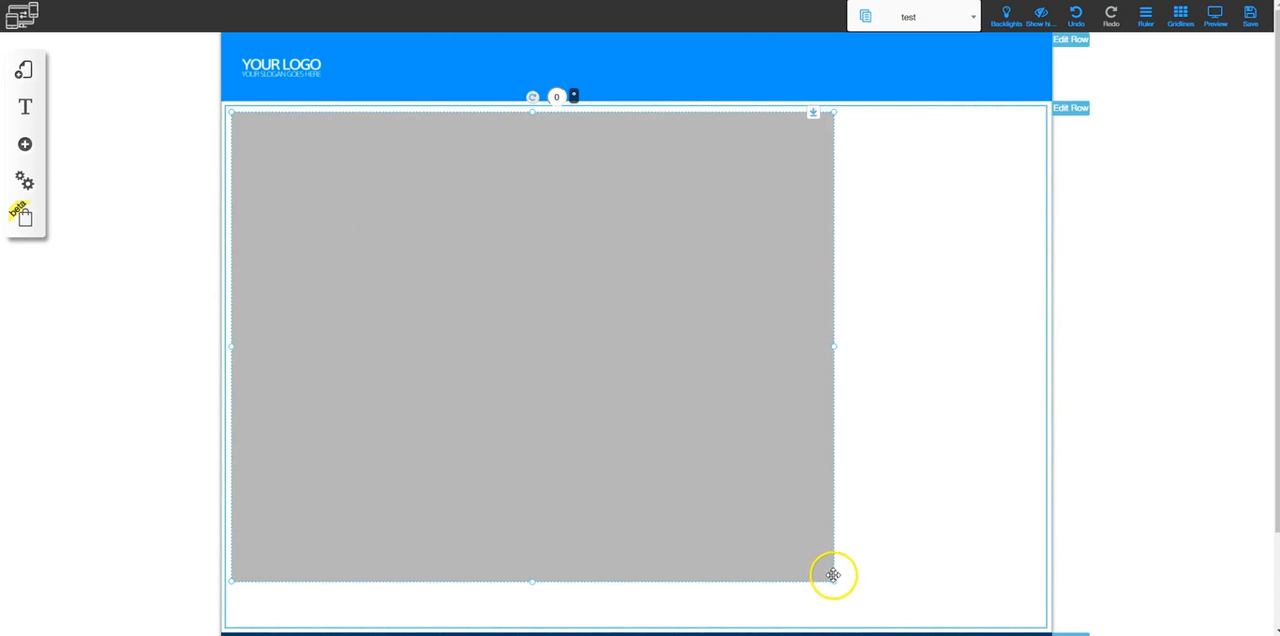
# Enlarge the webinar element to nearly fill the content row and configure it with ID 66 and the webinar's secret from the notes
pyautogui.moveTo(834, 582); pyautogui.dragTo(981, 609)
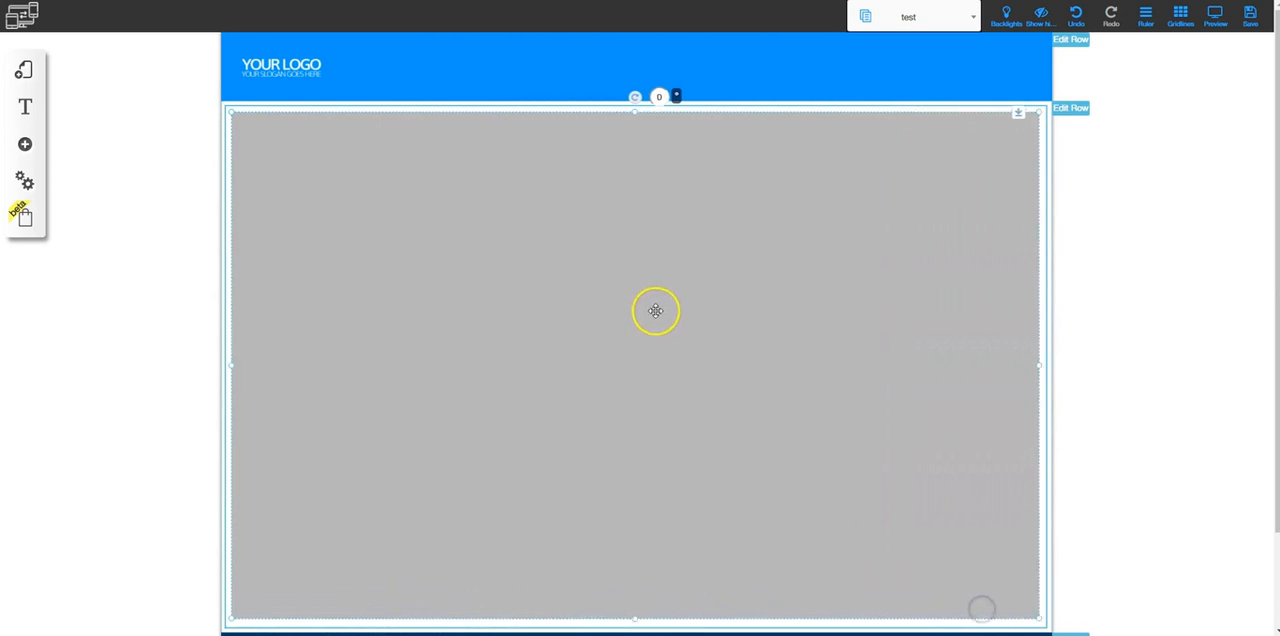
pyautogui.doubleClick(654, 311)
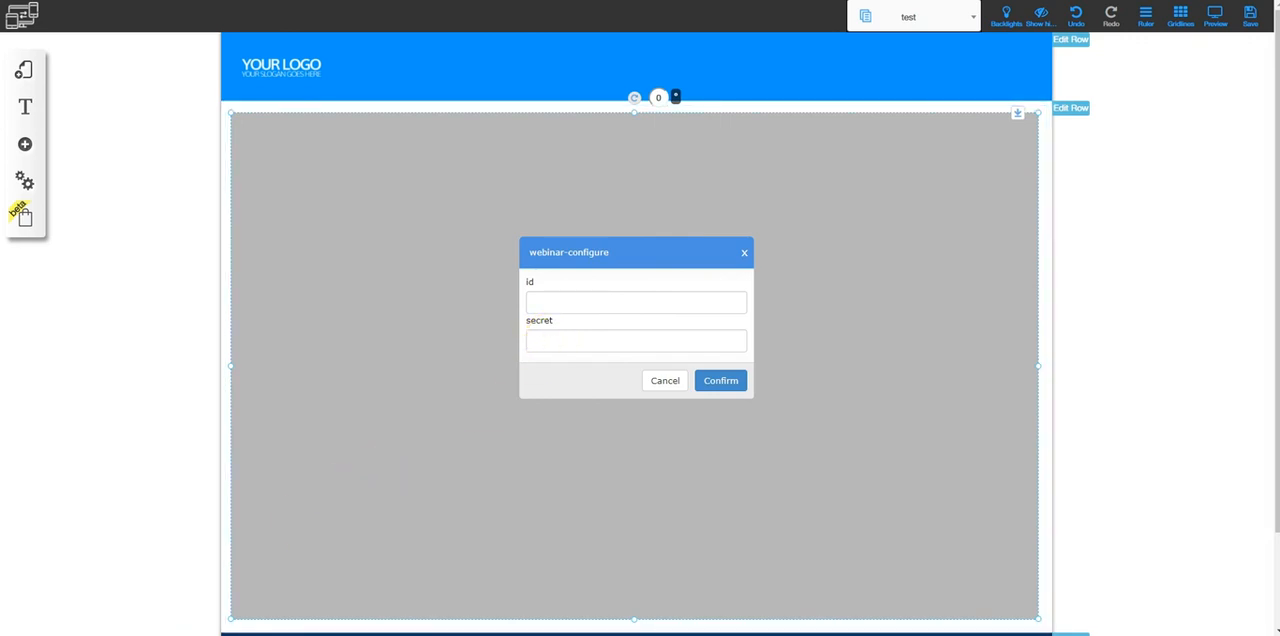
pyautogui.click(181, 634)
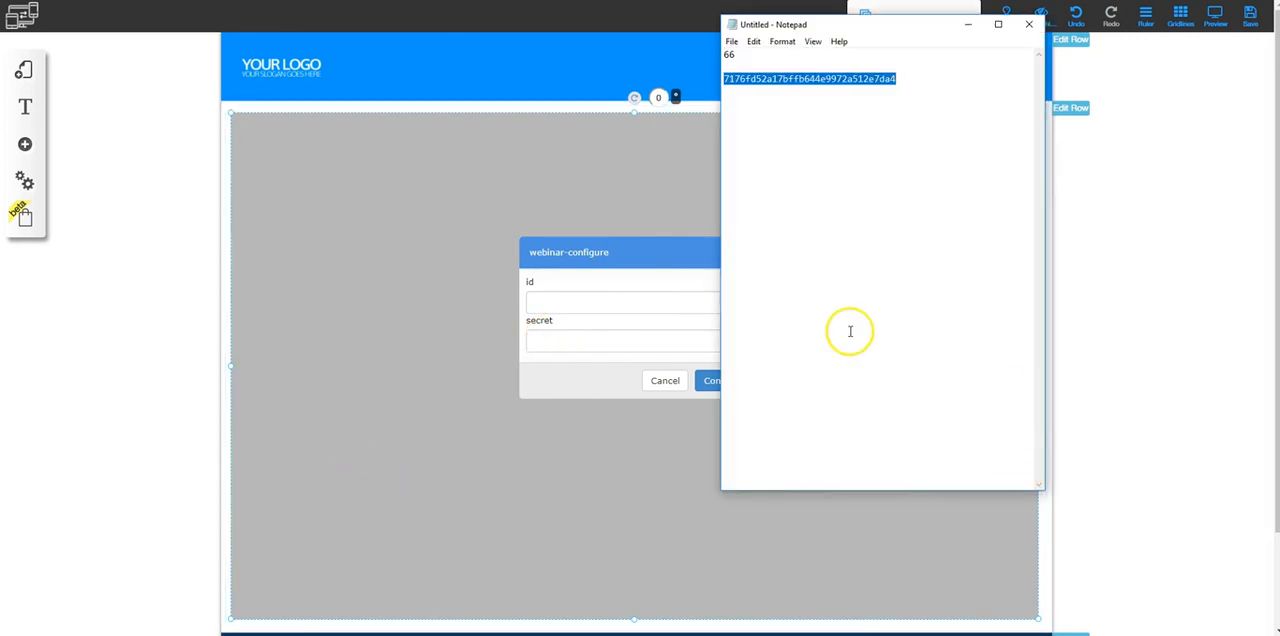
pyautogui.click(562, 299)
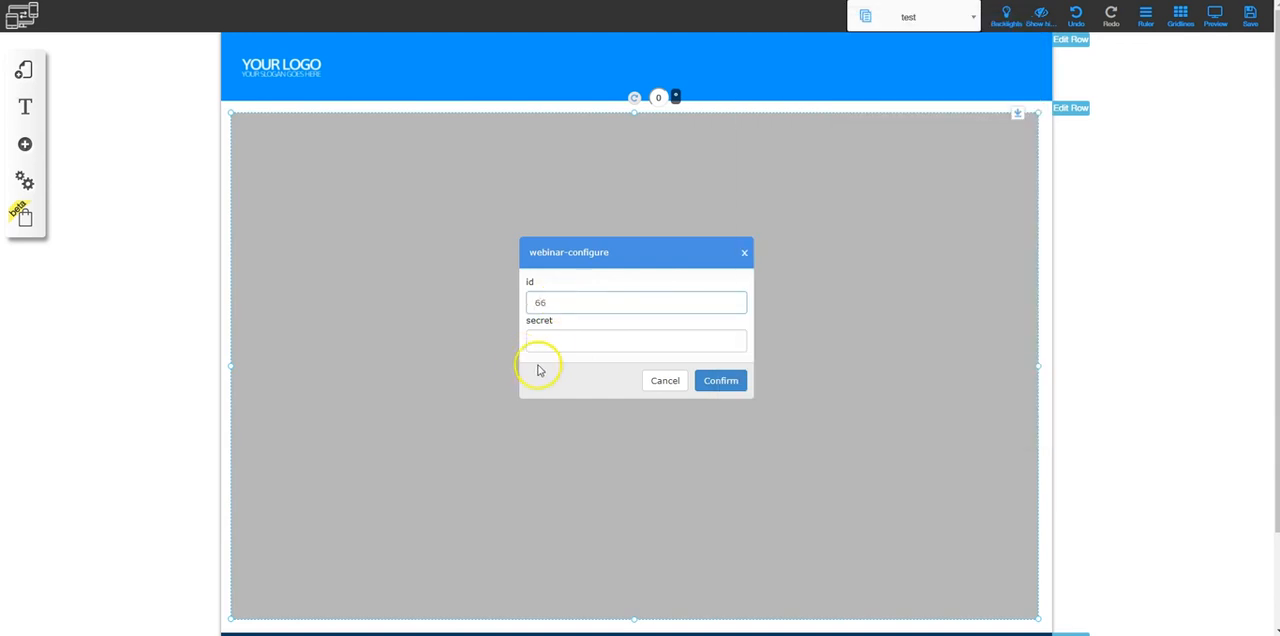
pyautogui.click(549, 342)
pyautogui.hotkey('ctrl', 'v')
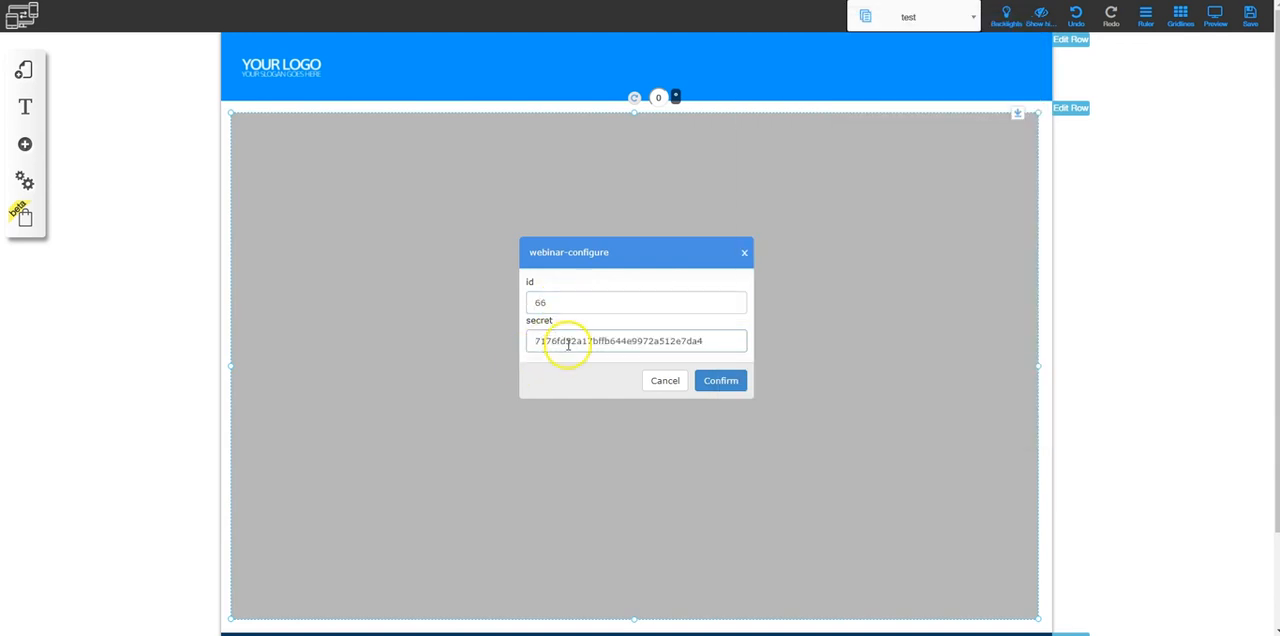
pyautogui.click(714, 381)
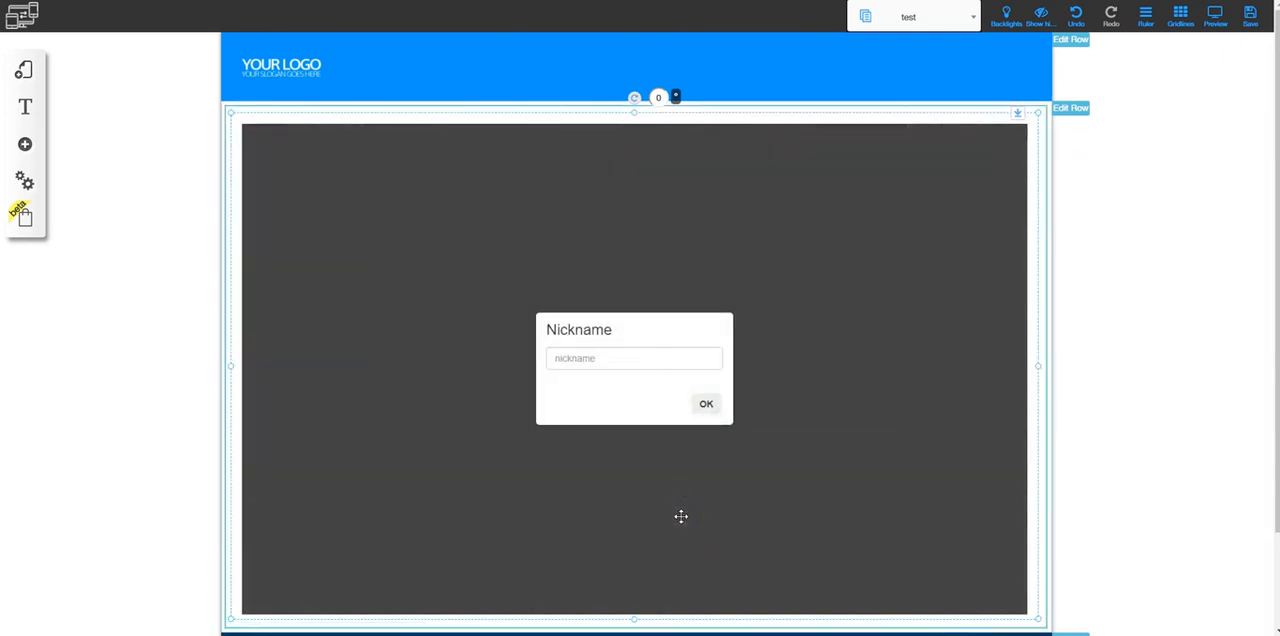
# Save the test page with the embedded webinar and dismiss the save alert
pyautogui.click(1250, 14)
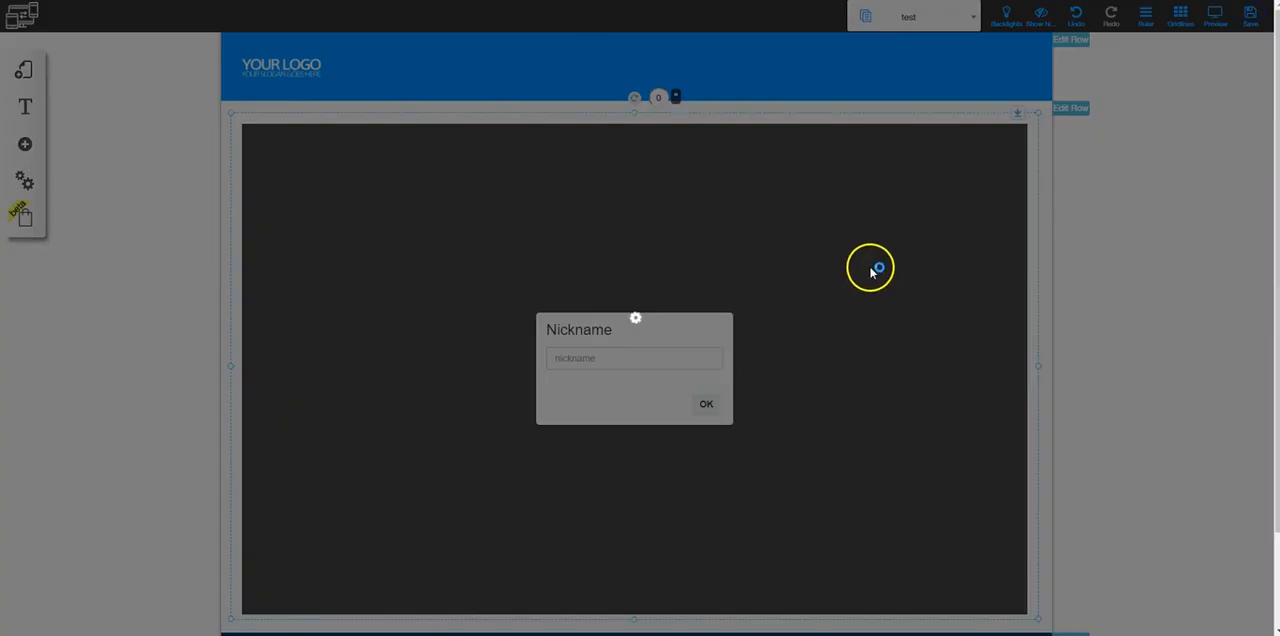
pyautogui.click(813, 453)
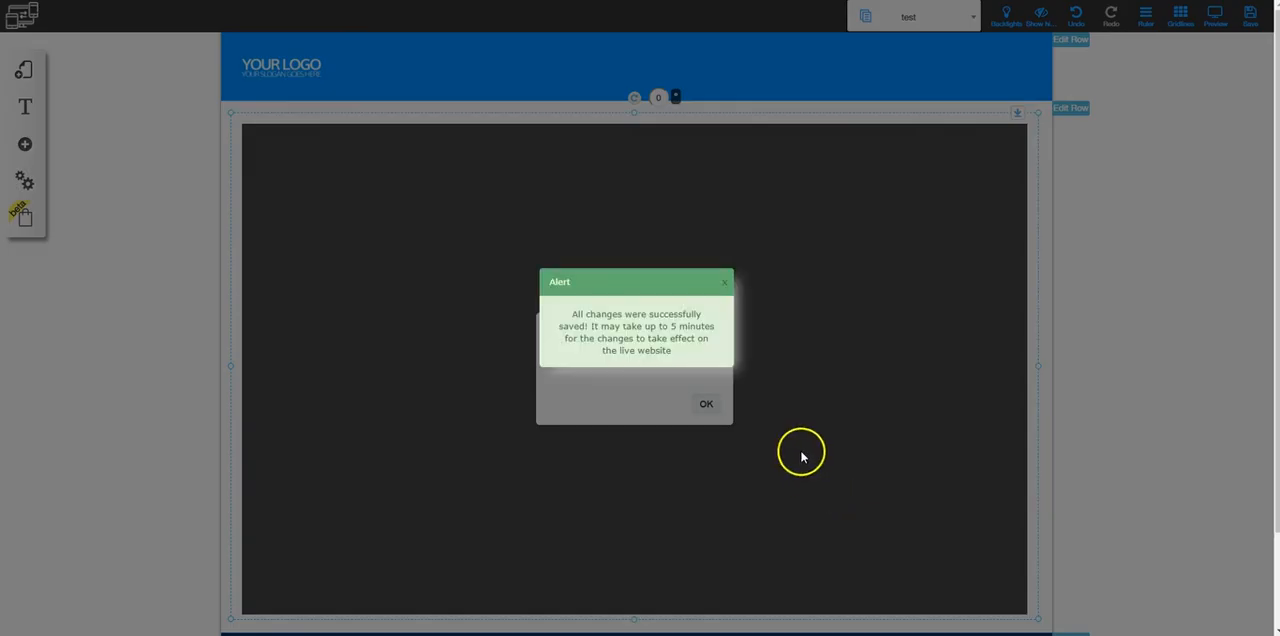
pyautogui.click(724, 283)
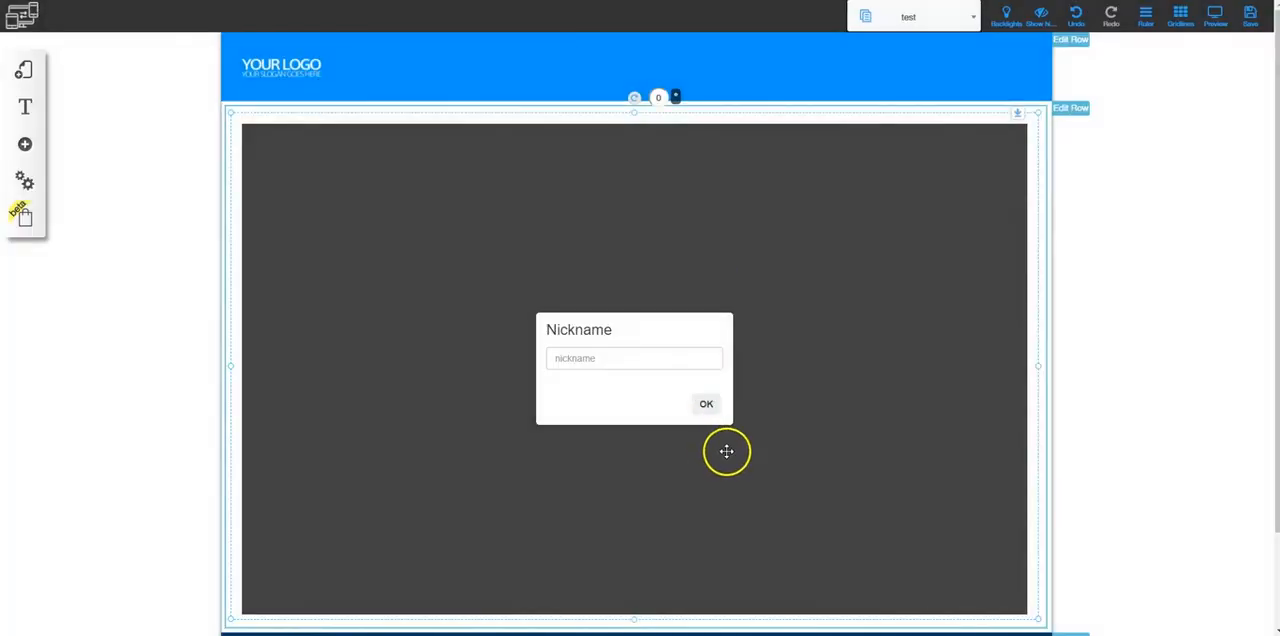